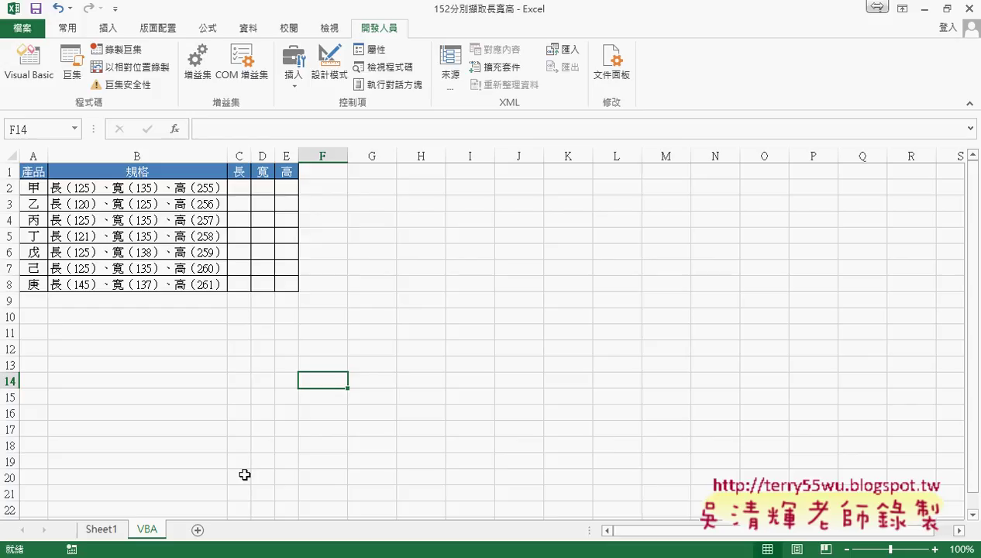
# - Select the spec texts in B2:B8, then clear the selection
pyautogui.moveTo(195, 189); pyautogui.dragTo(222, 289)
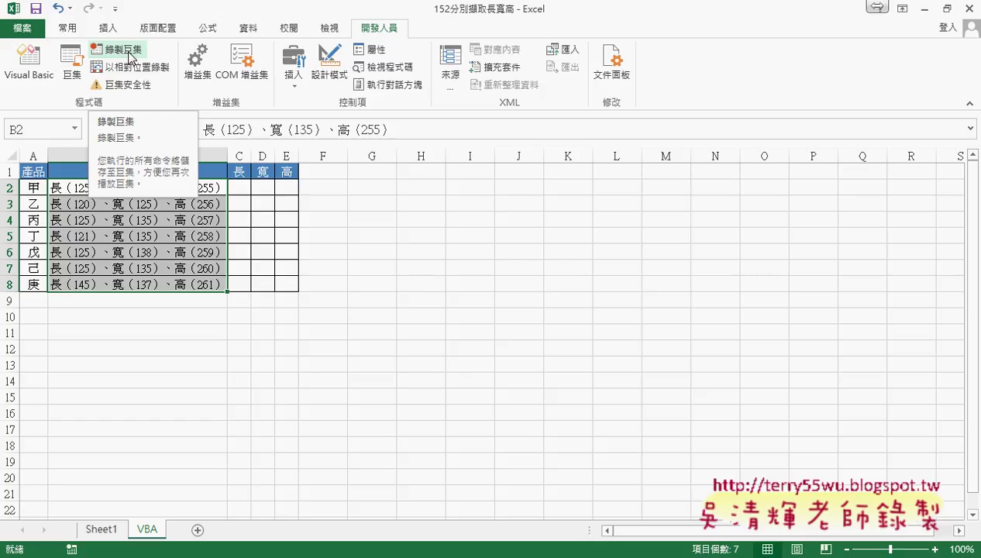
pyautogui.click(124, 50)
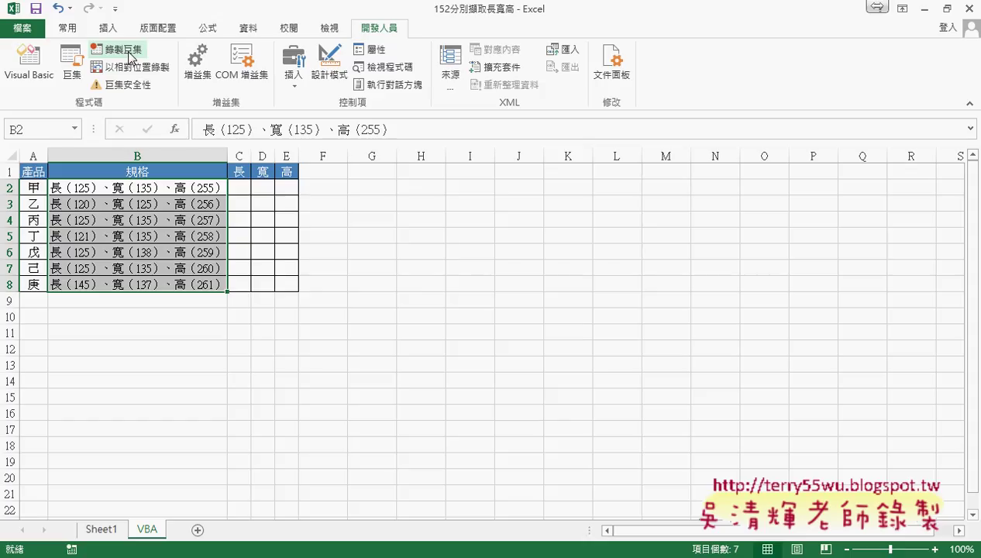
pyautogui.click(481, 303)
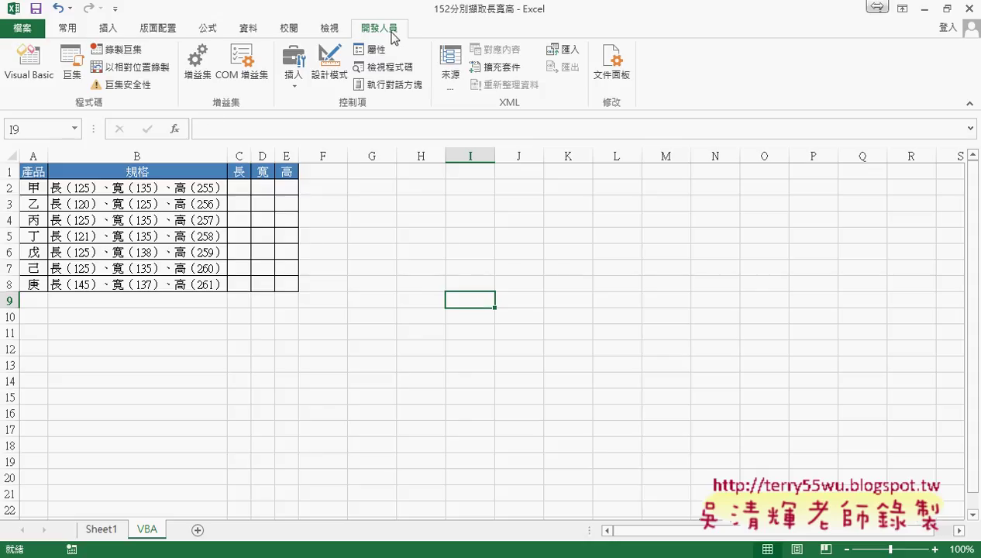
# - Start recording a new macro named 資料類析
pyautogui.click(120, 48)
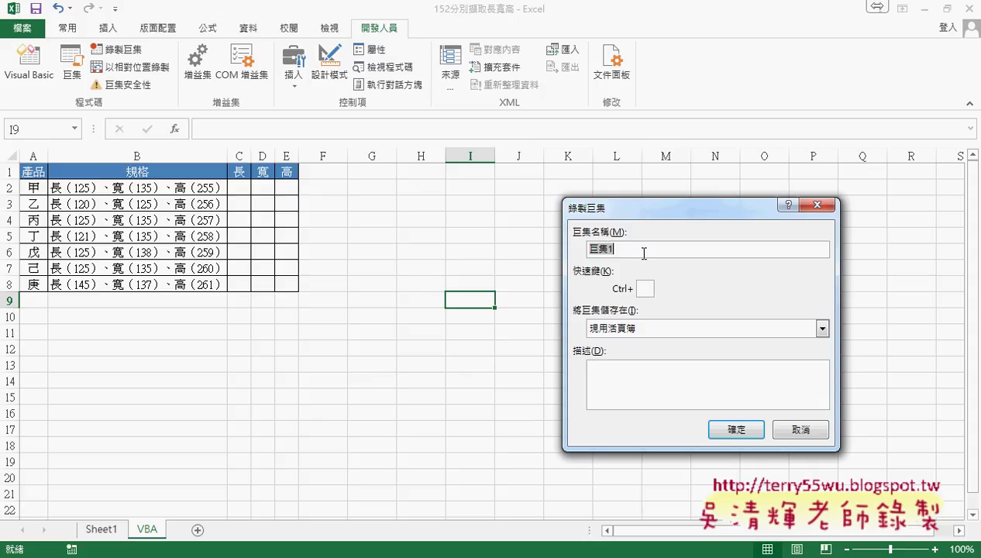
pyautogui.moveTo(163, 557)
pyautogui.press('BackSpace')
pyautogui.write('資料')
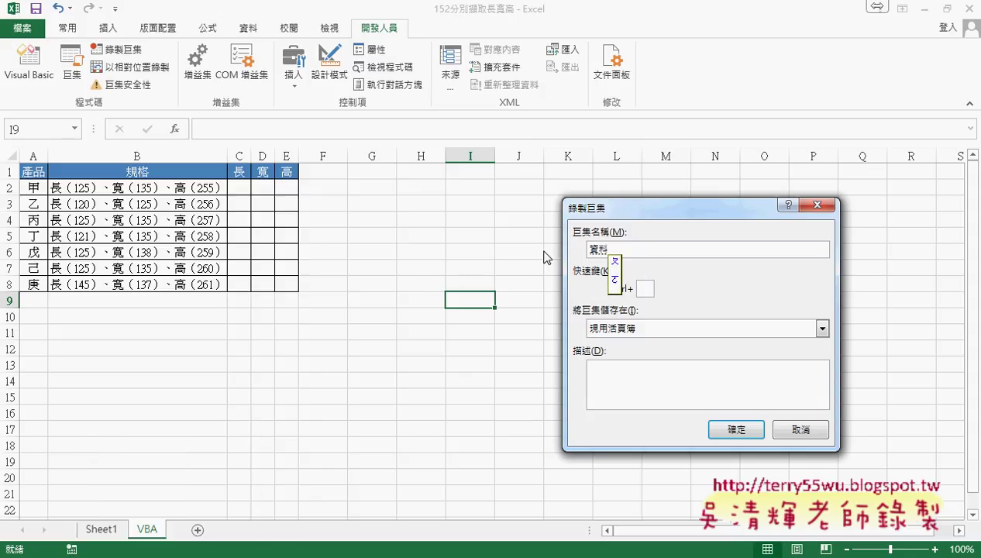
pyautogui.write('類析')
pyautogui.press('Return')
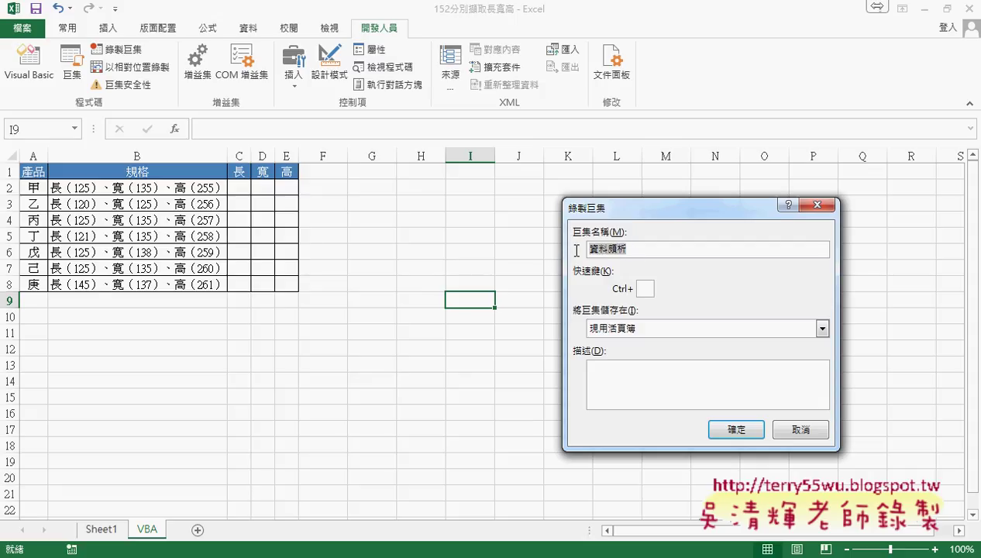
pyautogui.moveTo(628, 248); pyautogui.dragTo(573, 248)
# - Begin recording, select the specs in B2:B8, and show the Data tab
pyautogui.click(741, 433)
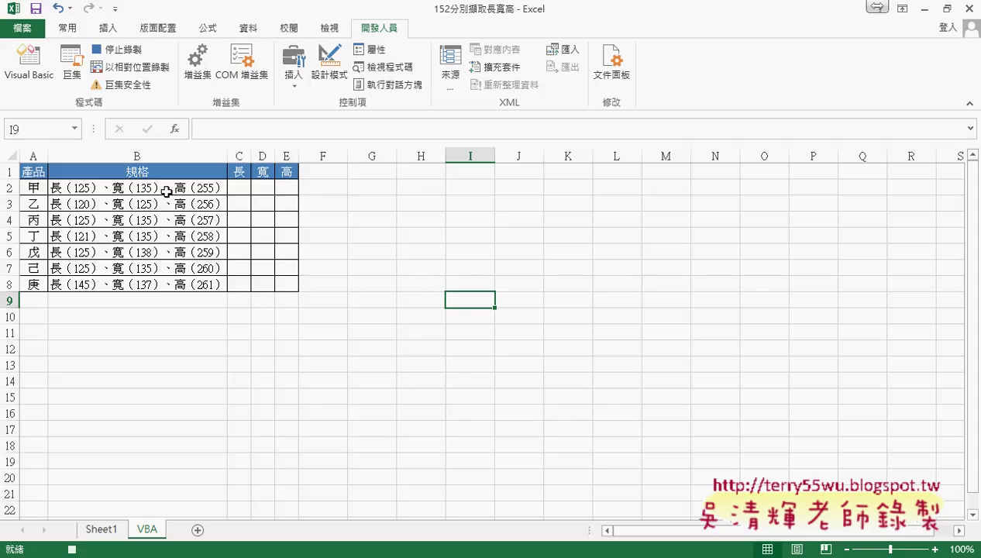
pyautogui.moveTo(143, 186); pyautogui.dragTo(146, 285)
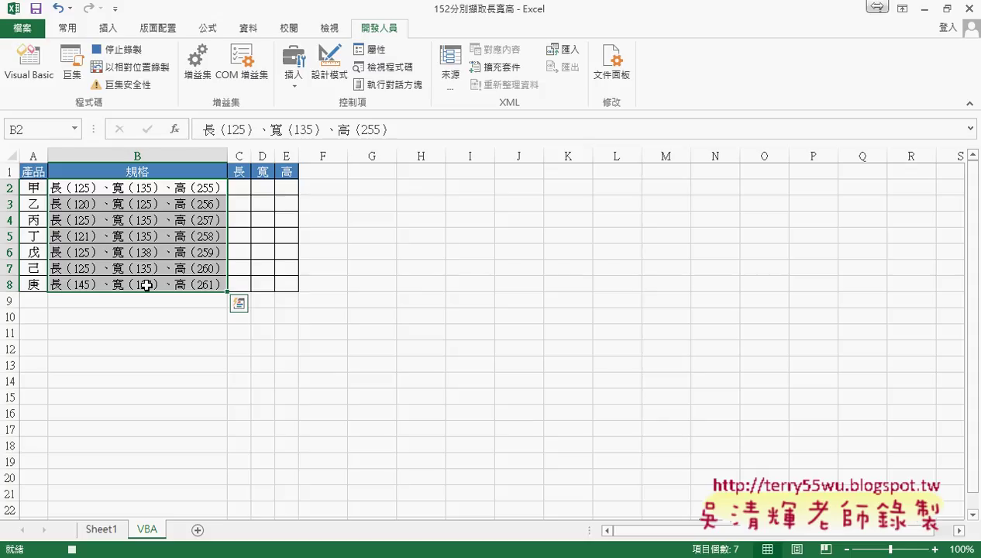
pyautogui.click(250, 29)
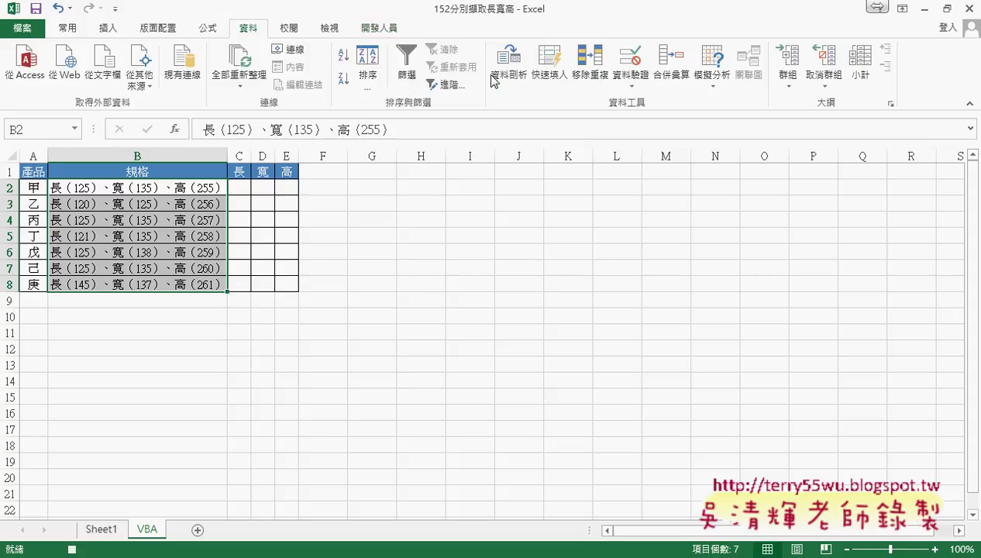
# - Start Text to Columns with the Fixed width split type
pyautogui.click(518, 87)
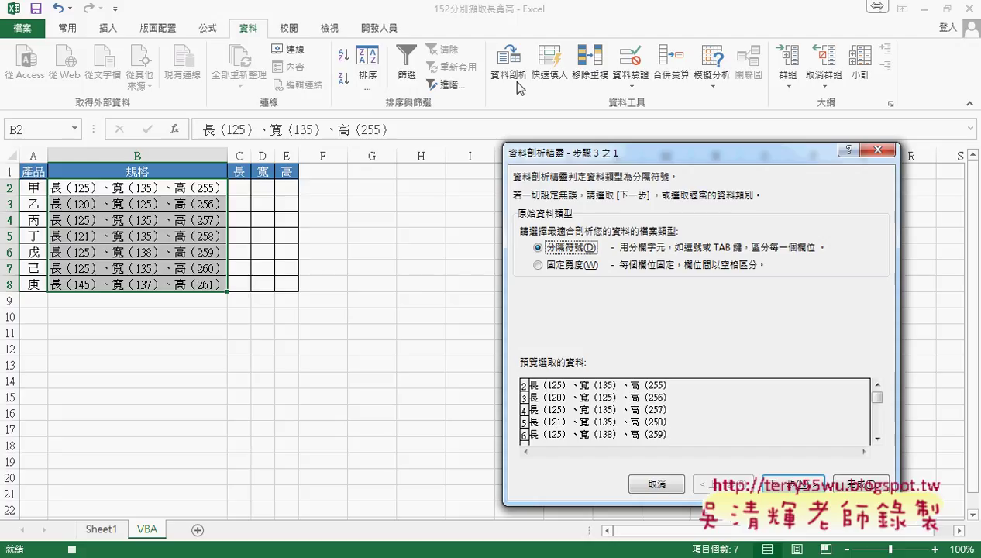
pyautogui.click(547, 265)
pyautogui.click(792, 484)
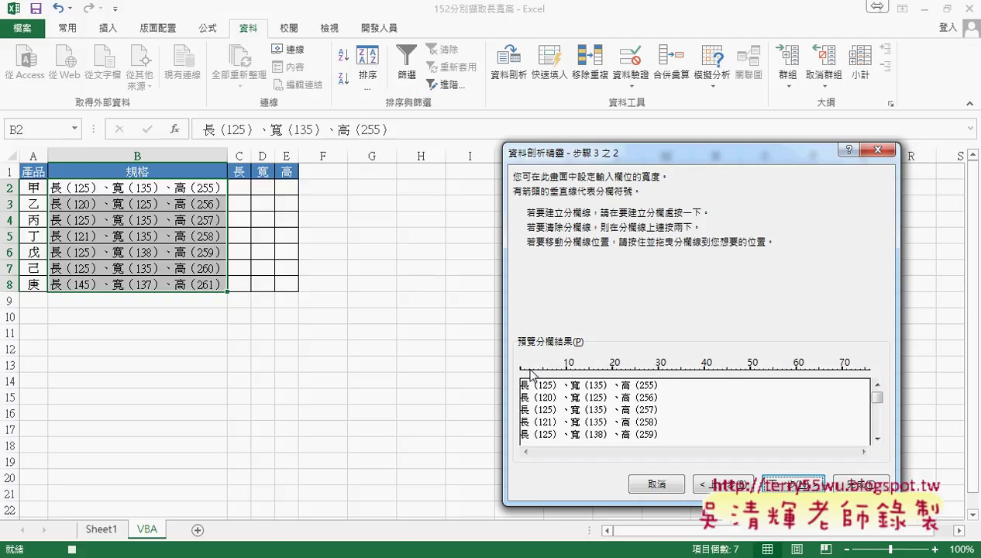
# - Place column breaks before and after each of the three numbers in the specs
pyautogui.click(530, 373)
pyautogui.moveTo(530, 372); pyautogui.dragTo(539, 375)
pyautogui.click(552, 372)
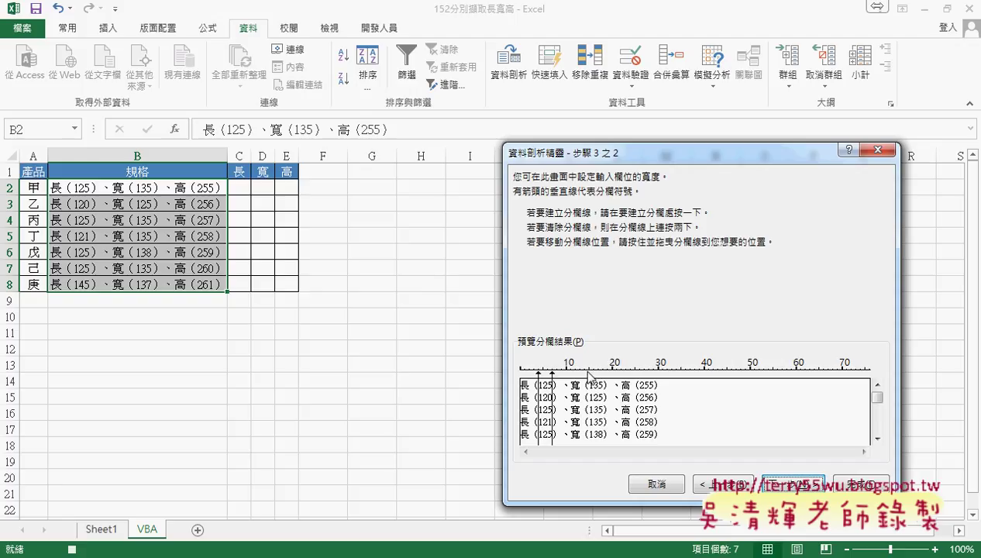
pyautogui.click(585, 374)
pyautogui.click(612, 375)
pyautogui.moveTo(612, 376); pyautogui.dragTo(604, 377)
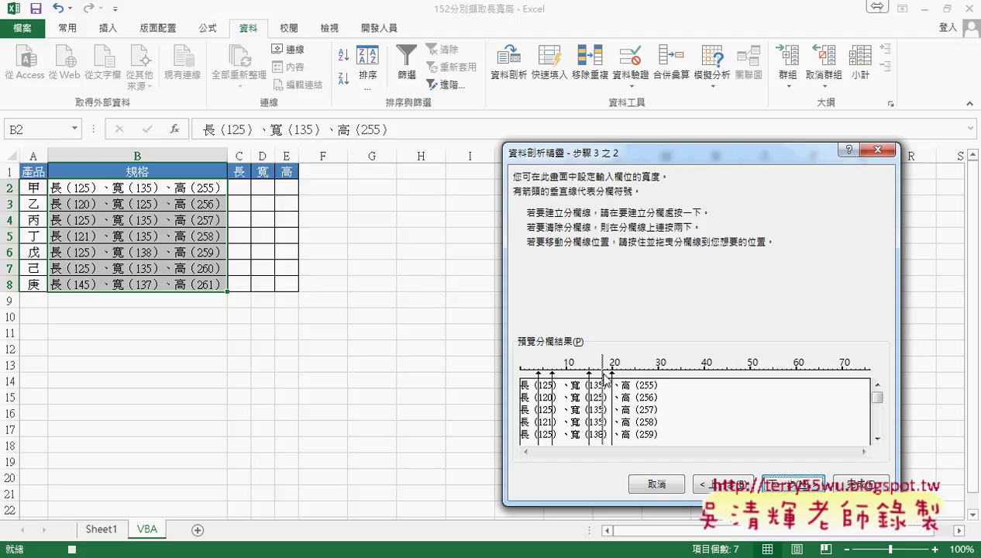
pyautogui.click(636, 378)
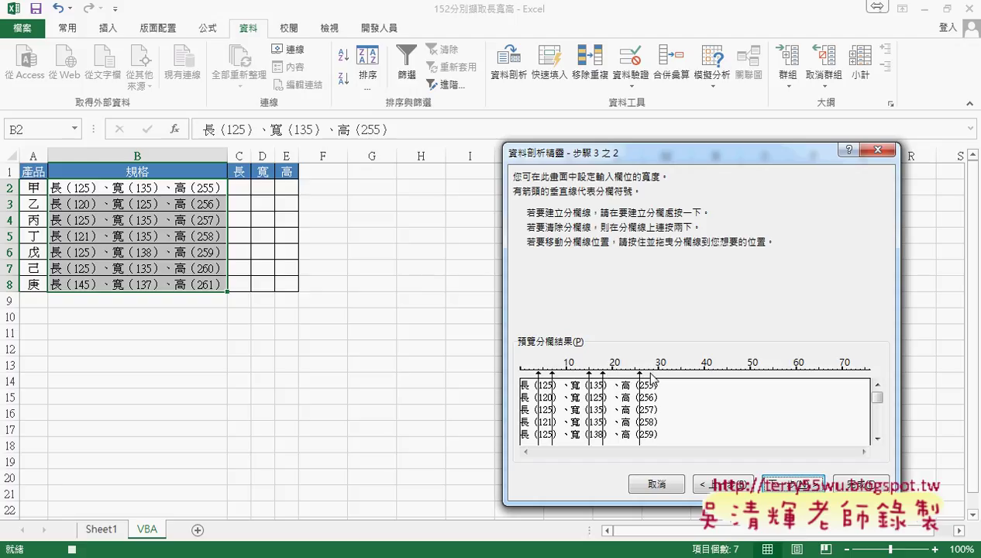
pyautogui.click(653, 378)
# - Mark the leading, separator and trailing text columns as Do not import
pyautogui.click(798, 481)
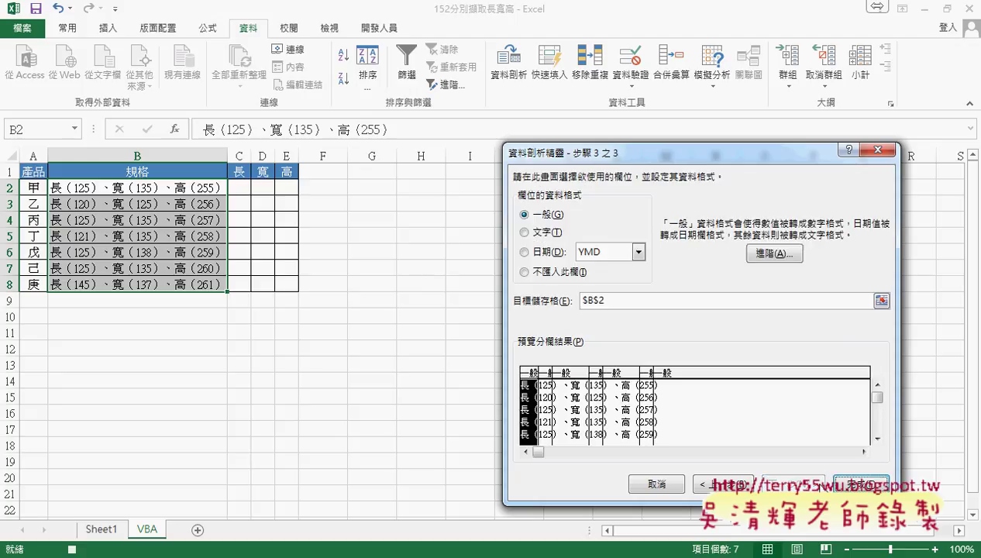
pyautogui.click(554, 272)
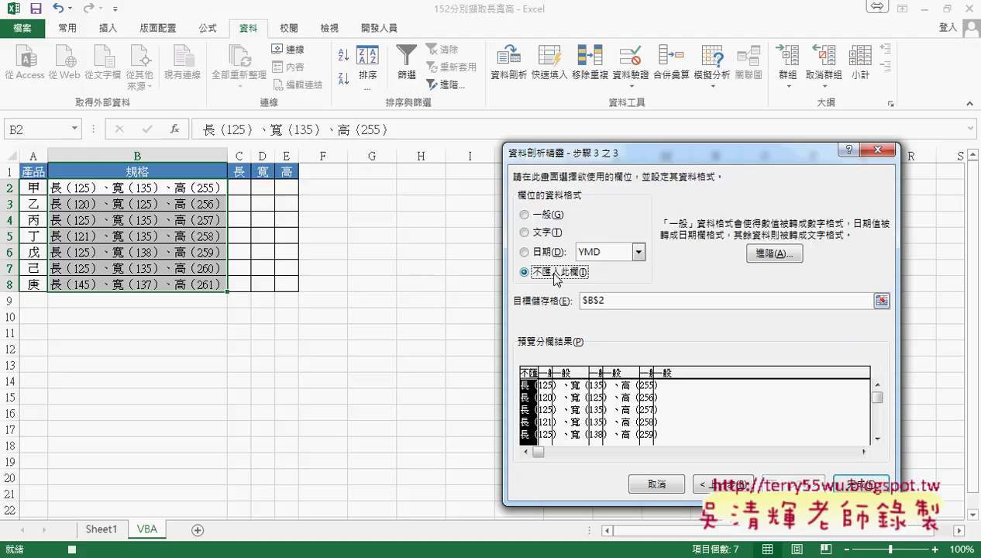
pyautogui.click(554, 408)
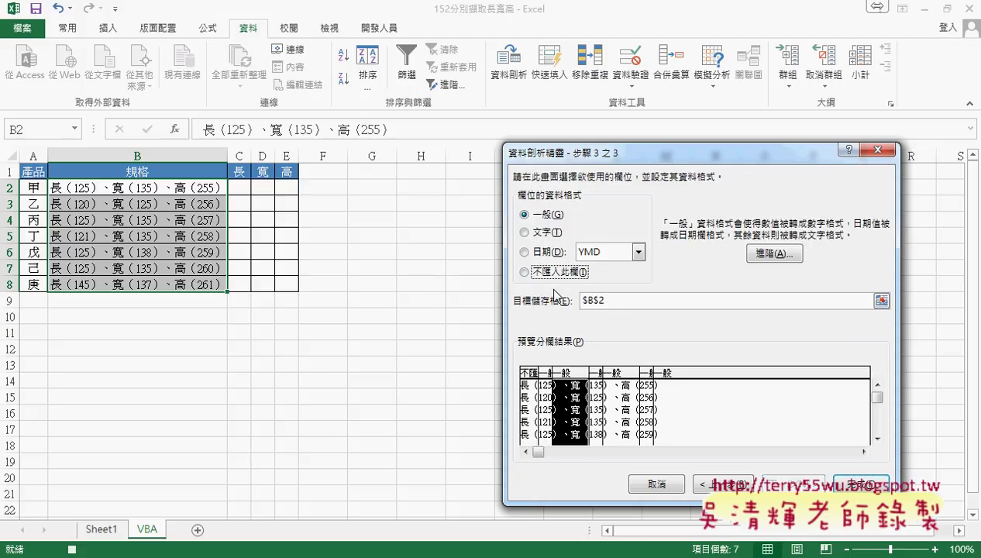
pyautogui.click(551, 273)
pyautogui.click(609, 391)
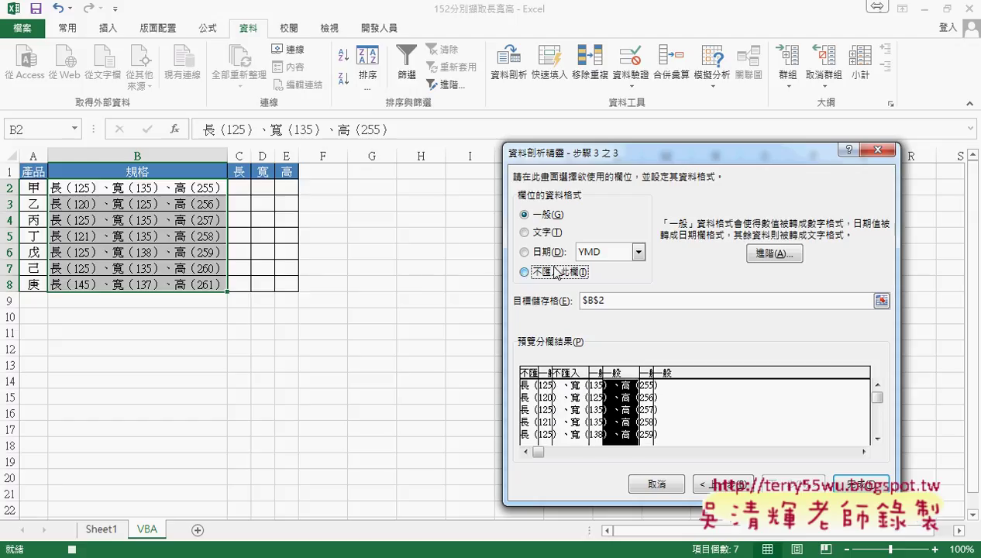
pyautogui.click(554, 272)
pyautogui.click(678, 407)
pyautogui.click(559, 272)
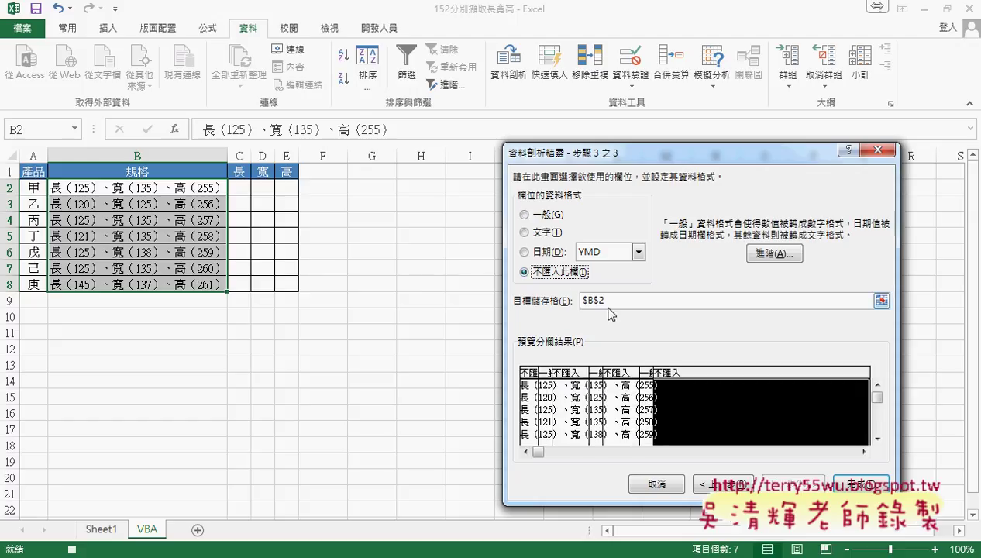
# - Set the split destination to C2 and finish the wizard
pyautogui.click(607, 301)
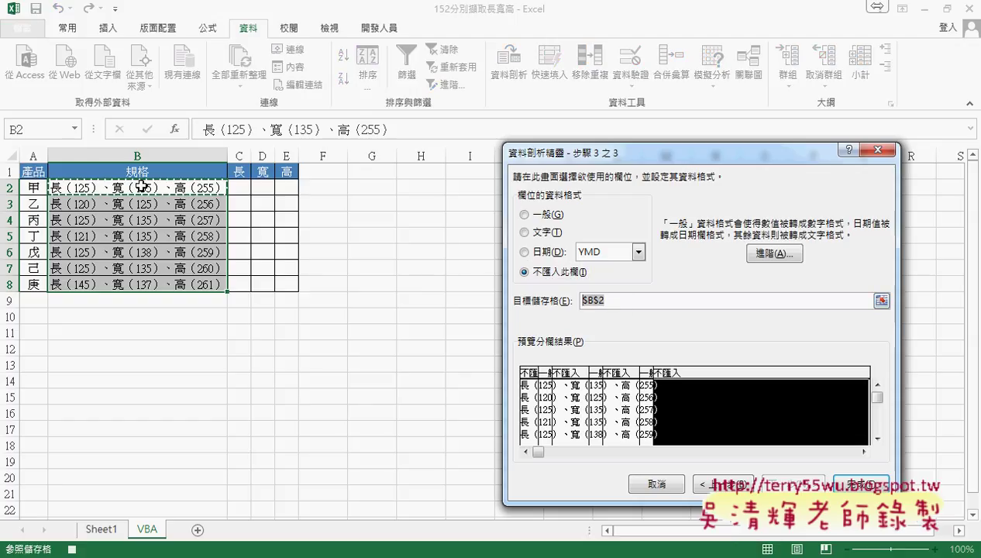
pyautogui.click(243, 189)
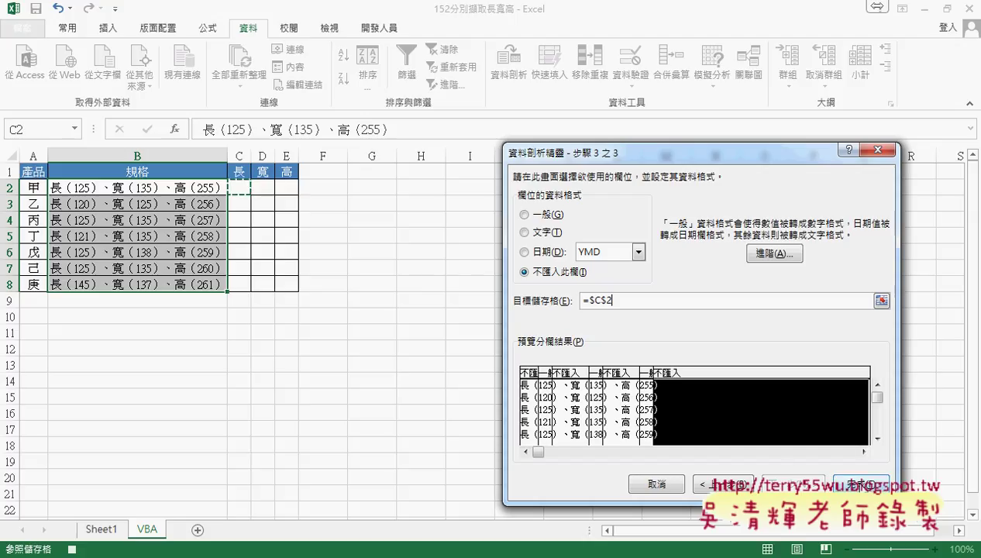
pyautogui.click(859, 484)
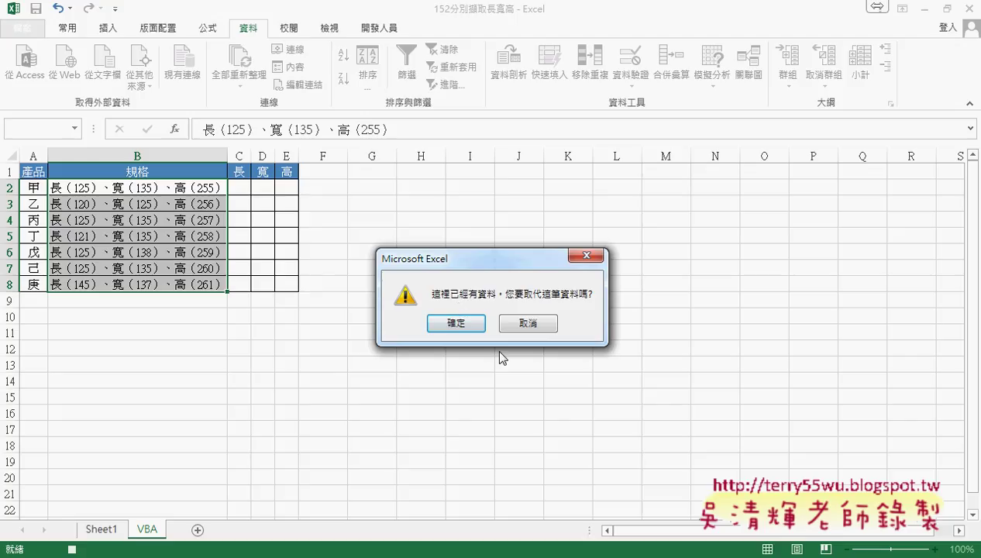
# - Accept replacing existing data so C2:E8 fill with 長, 寬, 高 numbers
pyautogui.click(464, 324)
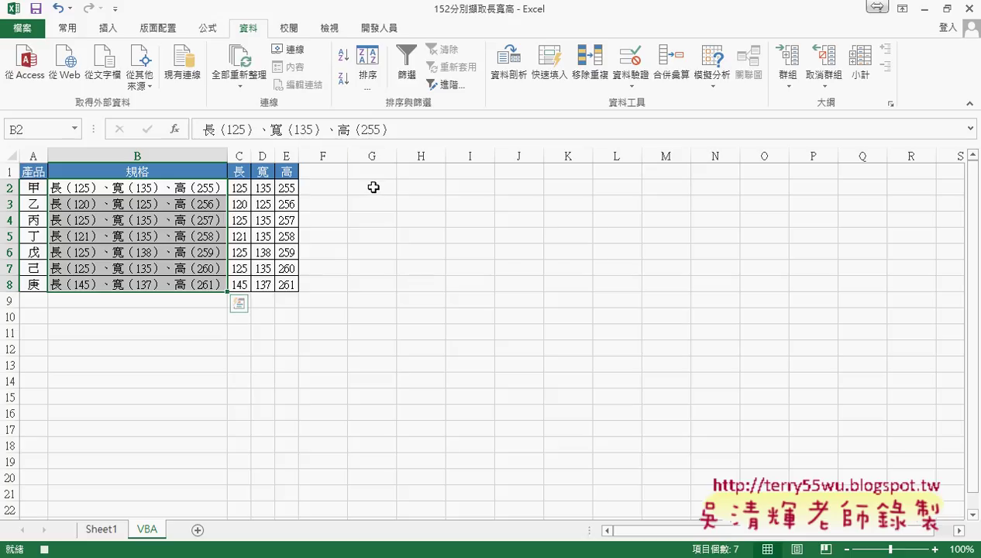
pyautogui.click(372, 186)
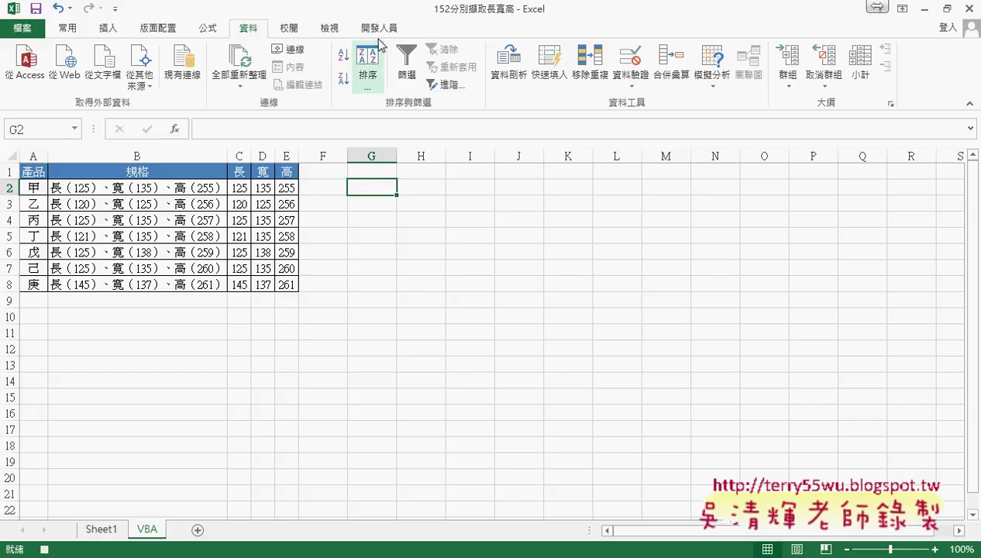
# - Stop the macro recording and clear the split numbers from C2:E8
pyautogui.click(380, 29)
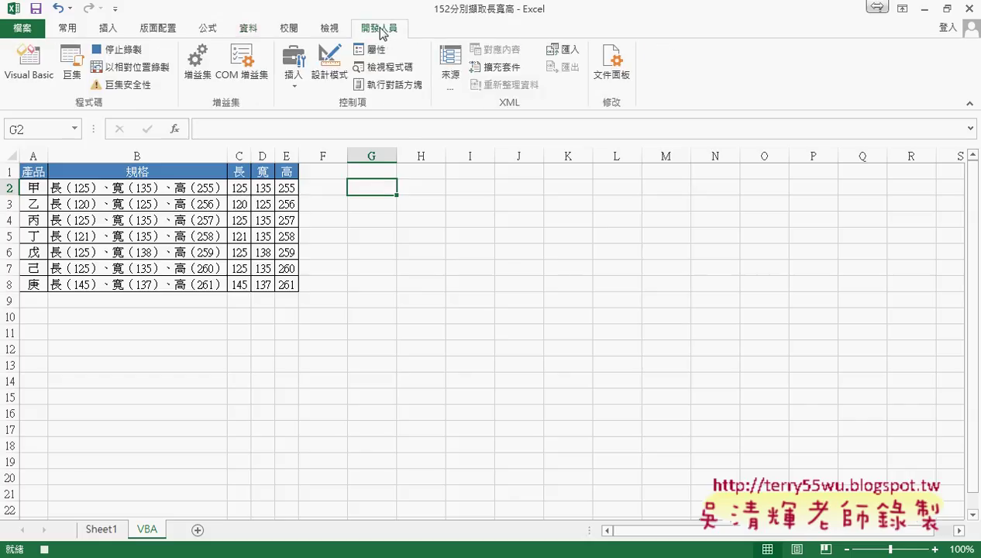
pyautogui.click(136, 56)
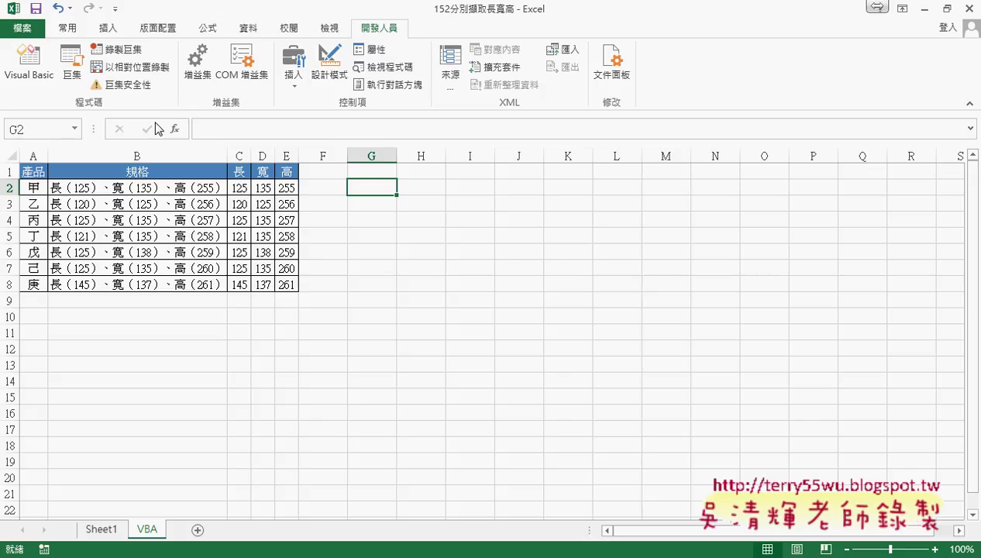
pyautogui.moveTo(237, 188); pyautogui.dragTo(283, 287)
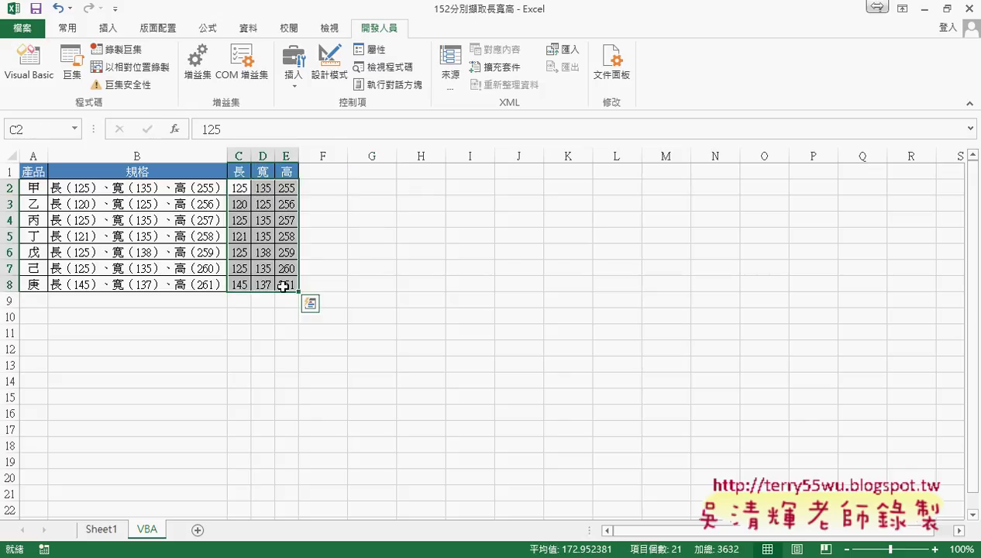
pyautogui.press('Delete')
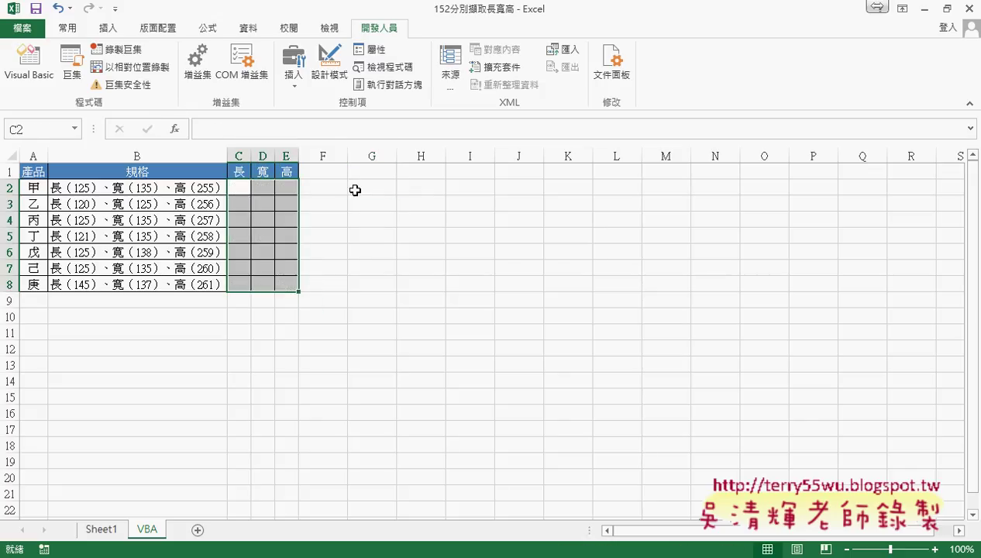
# - Draw a Form Control button near G2 and choose the 資料頻析 macro for it
pyautogui.click(355, 190)
pyautogui.click(293, 78)
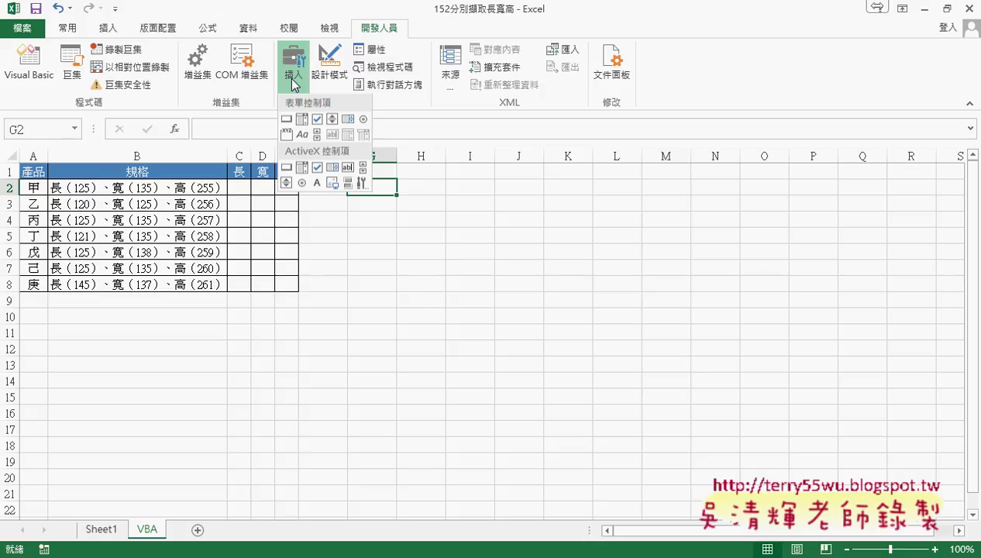
pyautogui.click(287, 123)
pyautogui.moveTo(335, 180); pyautogui.dragTo(454, 209)
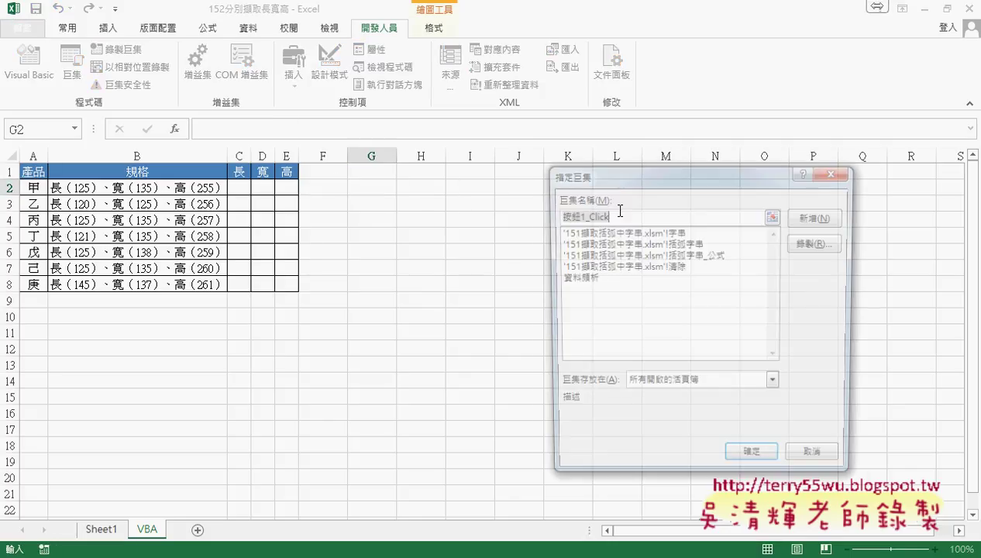
pyautogui.click(587, 277)
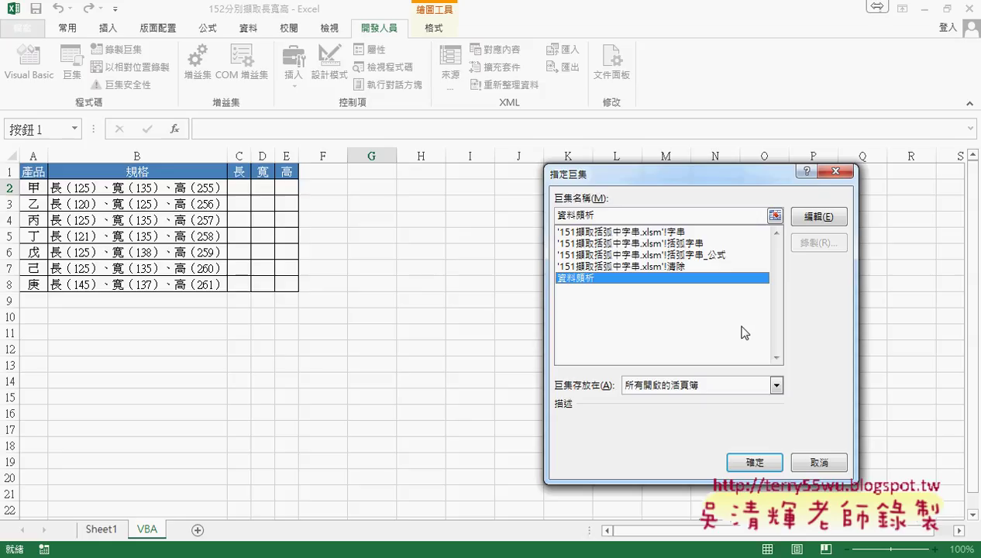
# - Confirm the assignment and relabel the button with the copied name 資料頻析
pyautogui.moveTo(604, 216); pyautogui.dragTo(543, 219)
pyautogui.rightClick(584, 215)
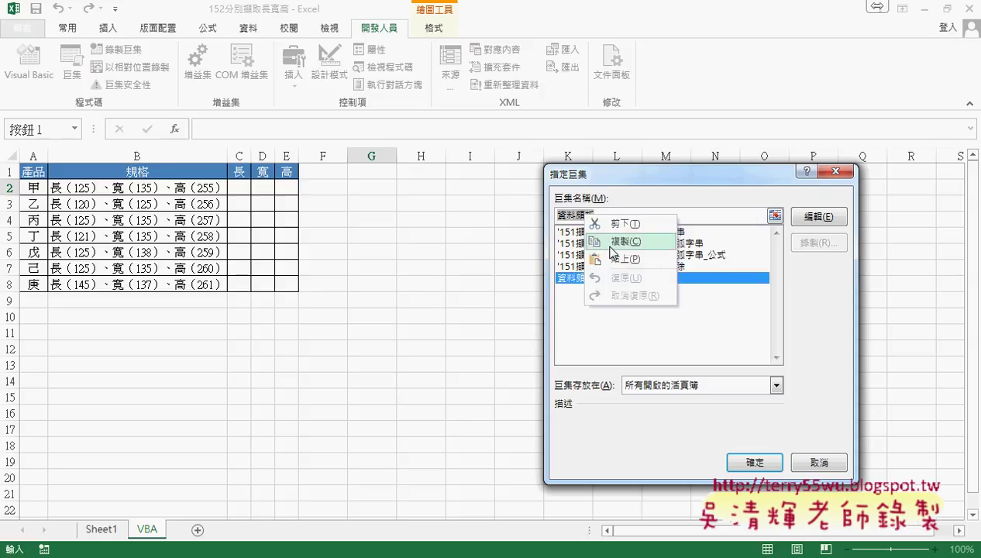
pyautogui.click(612, 247)
pyautogui.click(754, 462)
pyautogui.click(380, 195)
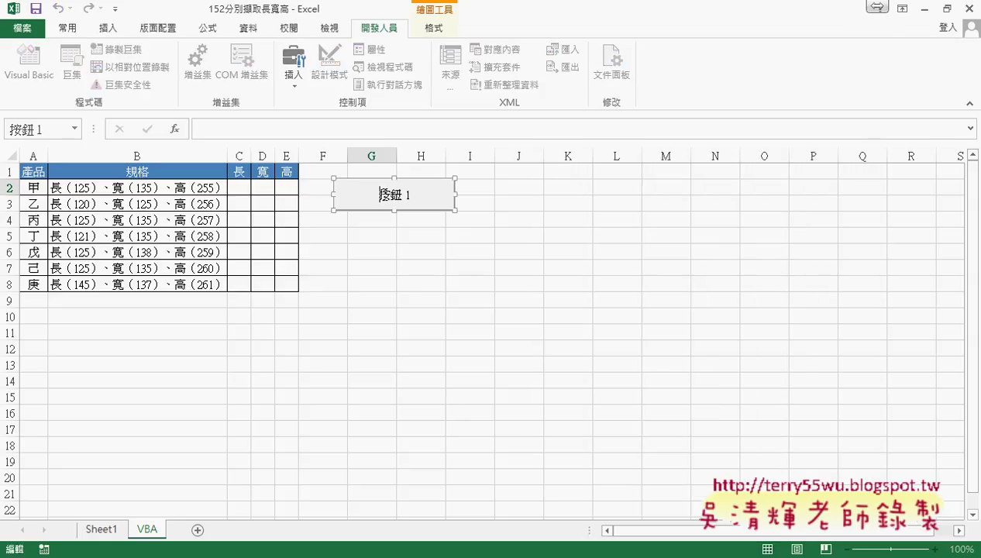
pyautogui.press('Delete')
pyautogui.press('Delete')
pyautogui.press('Delete')
pyautogui.hotkey('ctrl', 'v')
pyautogui.click(414, 272)
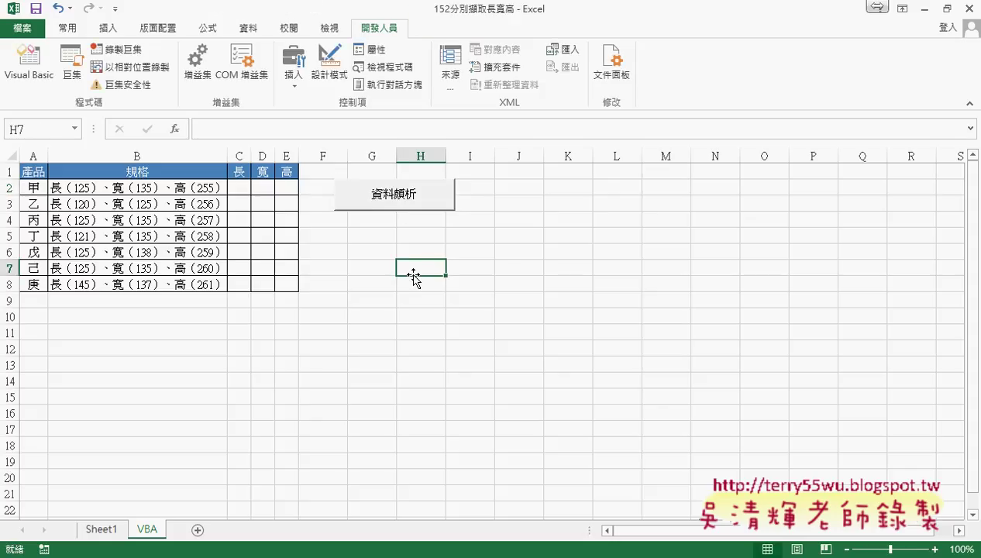
# - Run the 資料頻析 button to refill C2:E8, then open the Visual Basic editor
pyautogui.click(415, 207)
pyautogui.click(457, 322)
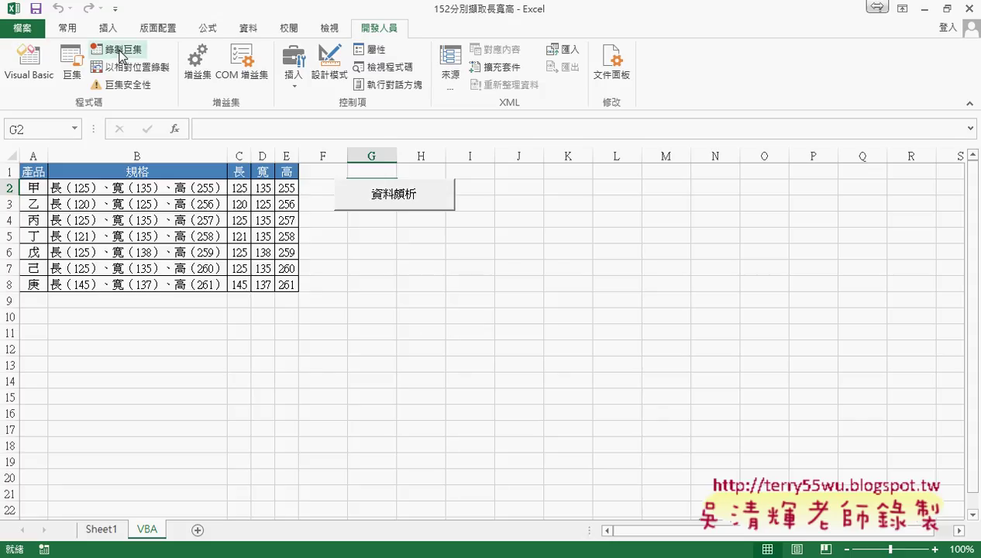
pyautogui.click(34, 78)
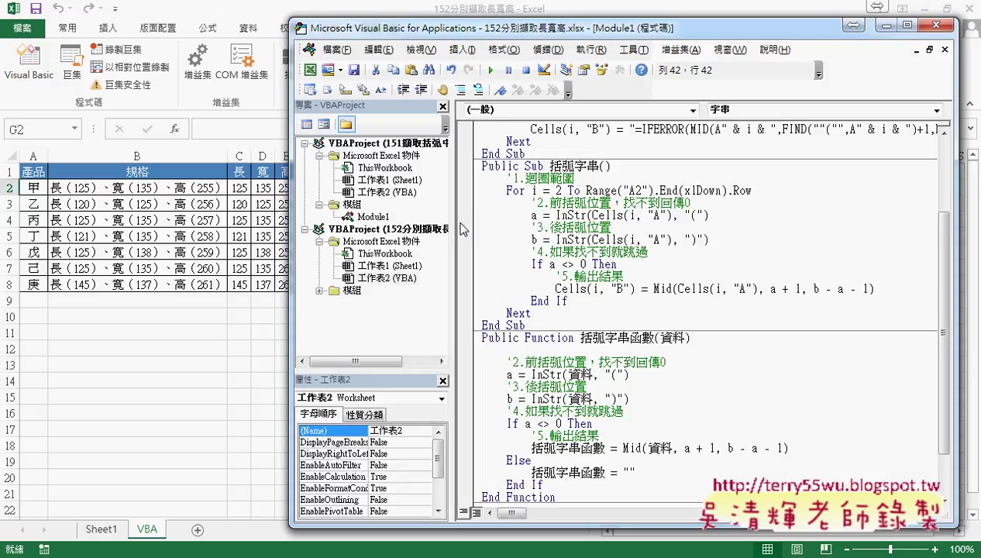
# - Open Module1 from the 152 workbook project's Modules folder
pyautogui.moveTo(455, 226); pyautogui.dragTo(541, 216)
pyautogui.click(430, 230)
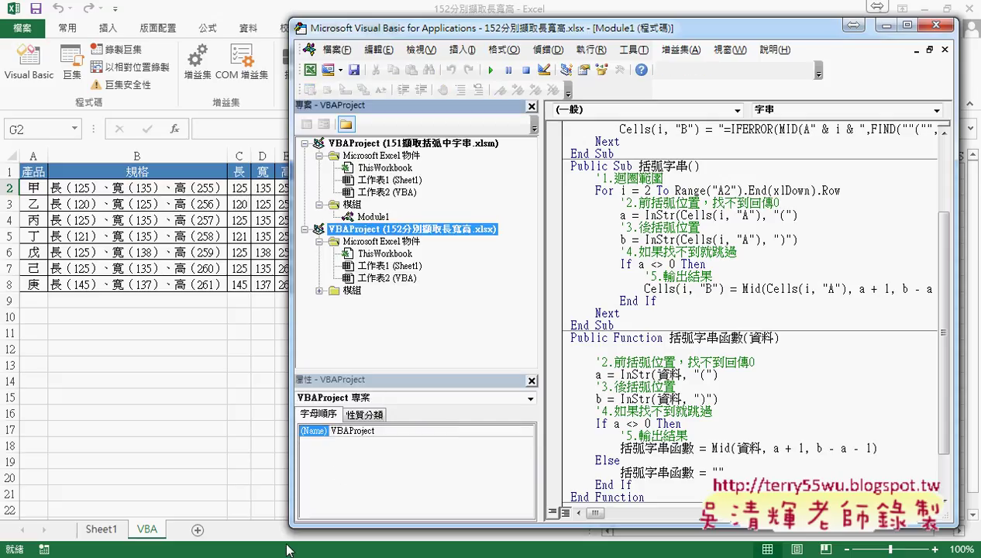
pyautogui.click(318, 292)
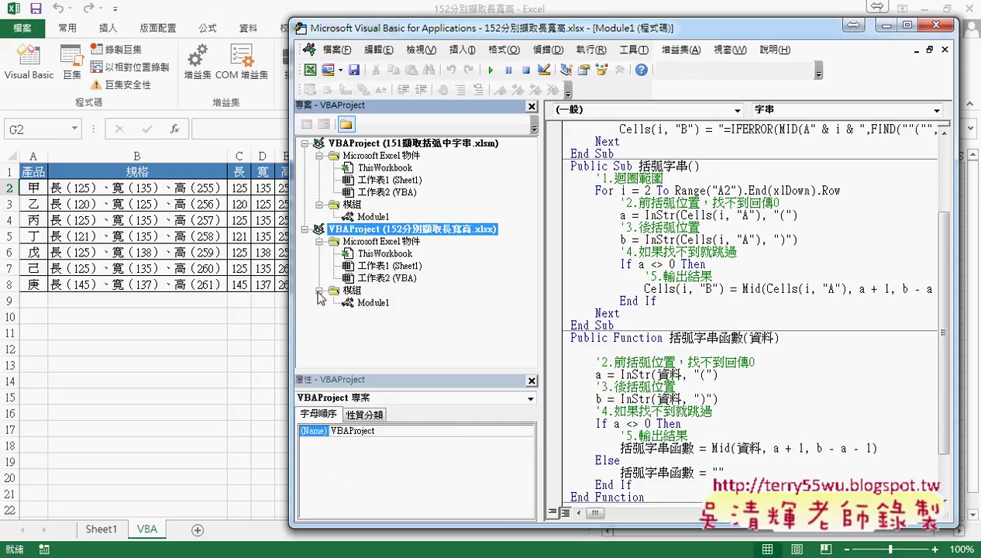
pyautogui.click(377, 305)
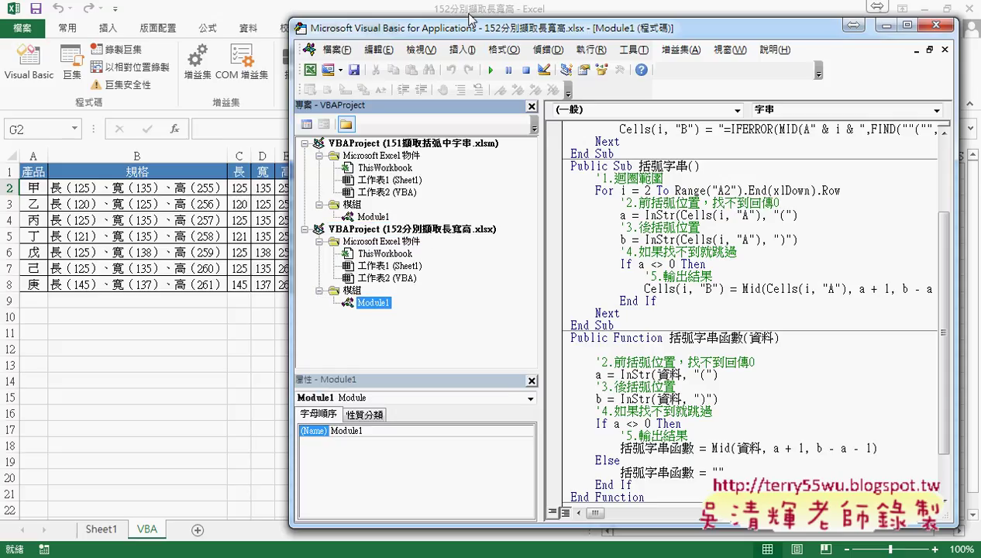
pyautogui.doubleClick(377, 304)
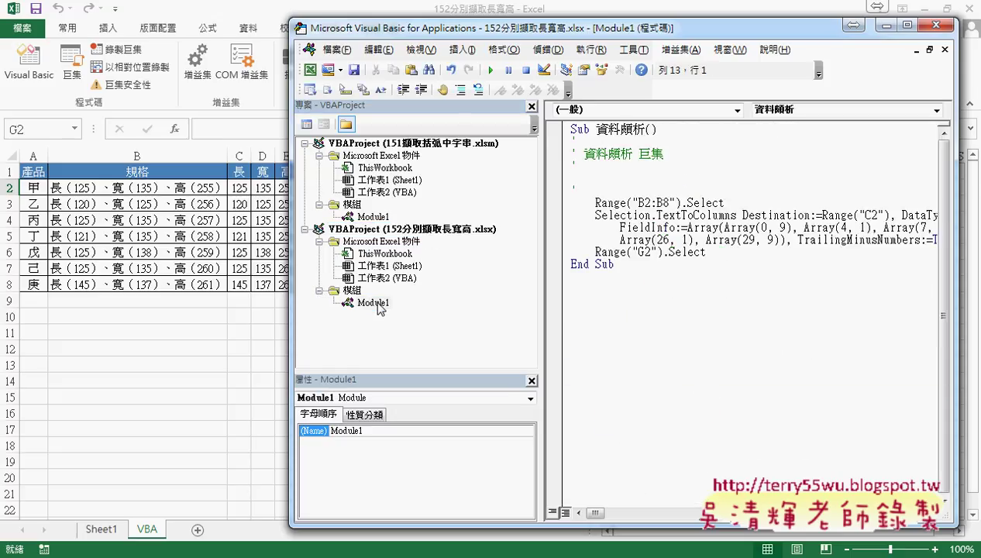
# - Widen the code pane to read the recorded Sub 資料頻析 and its comment lines
pyautogui.moveTo(542, 214); pyautogui.dragTo(494, 214)
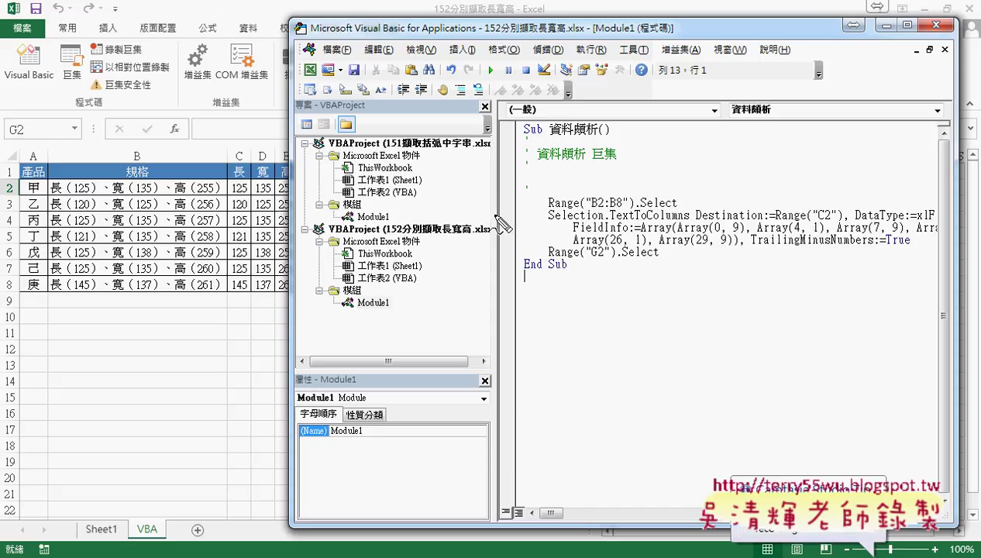
pyautogui.moveTo(393, 316)
pyautogui.mouseDown()
pyautogui.moveTo(398, 305)
pyautogui.moveTo(377, 325)
pyautogui.mouseUp()
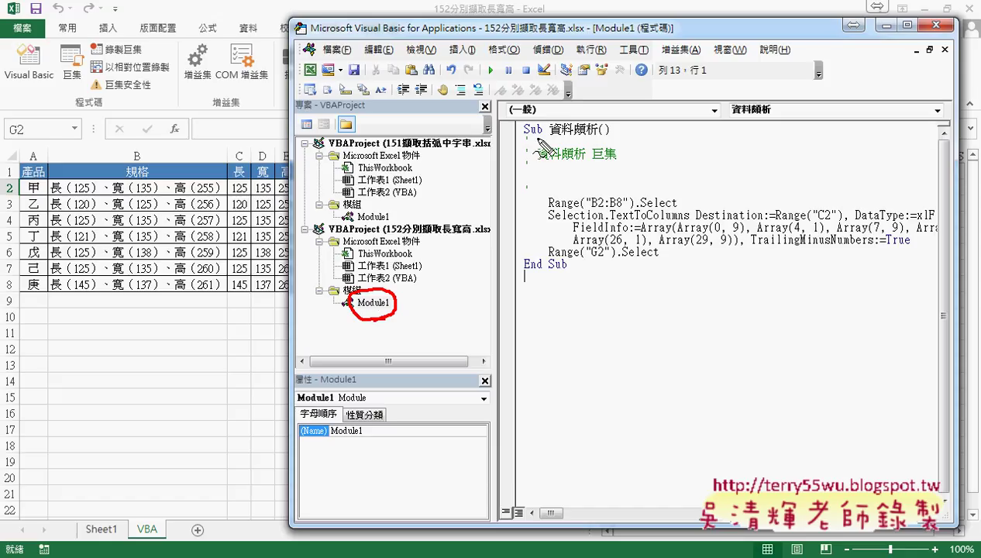
pyautogui.moveTo(550, 137); pyautogui.dragTo(600, 138)
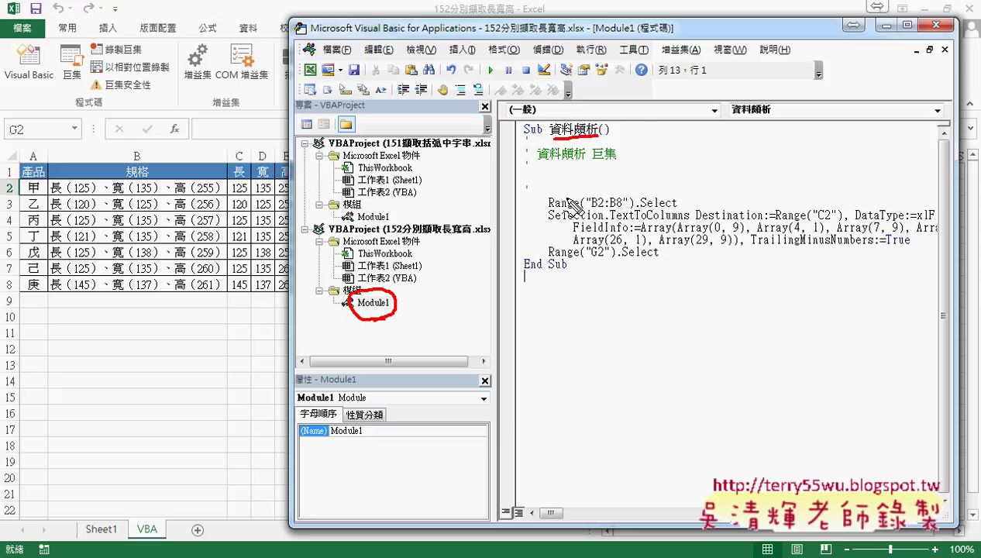
pyautogui.press('Escape')
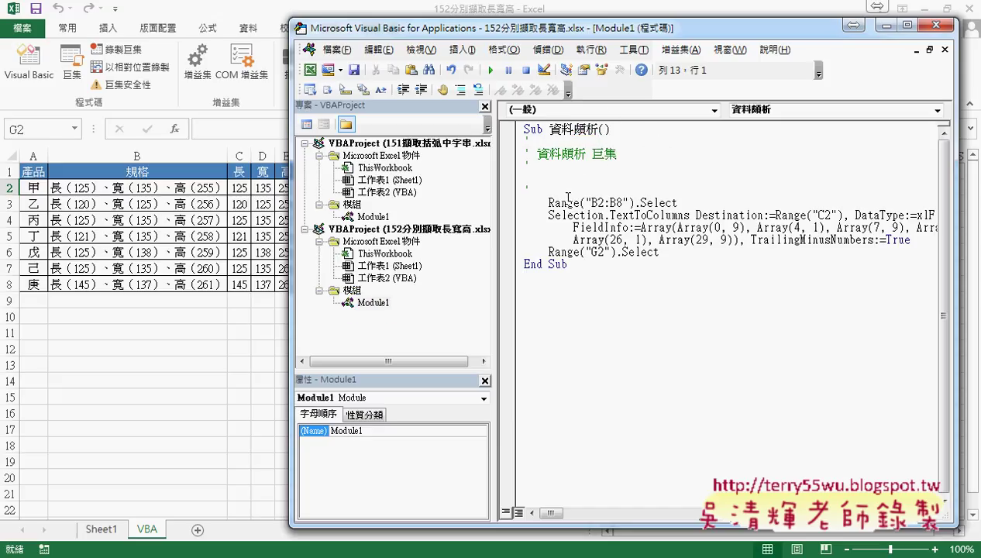
pyautogui.moveTo(488, 211); pyautogui.dragTo(422, 212)
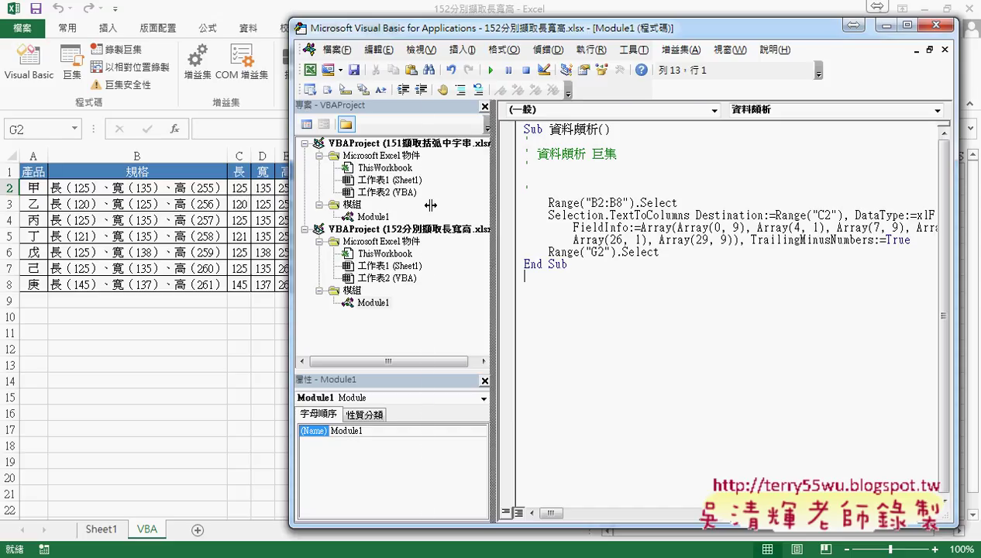
pyautogui.moveTo(494, 195); pyautogui.dragTo(447, 144)
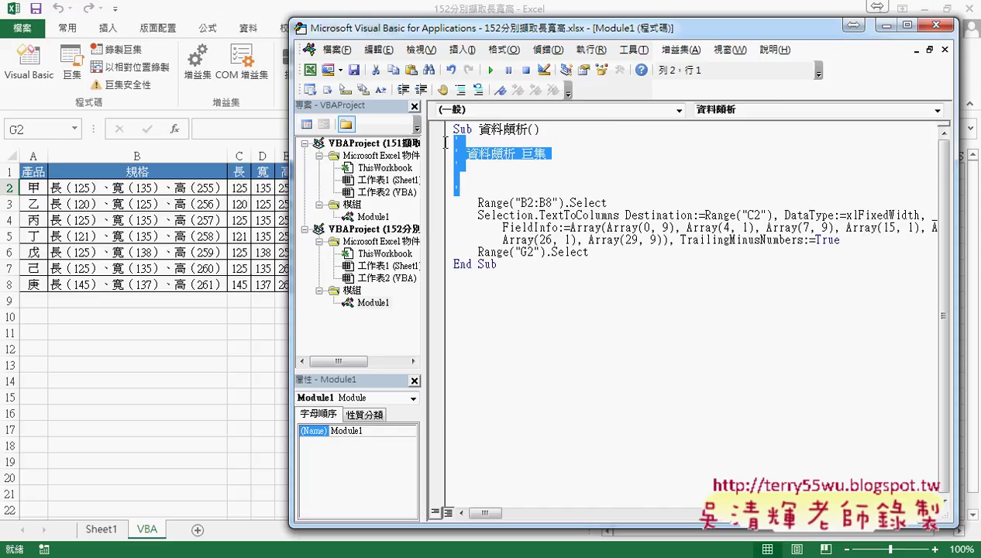
pyautogui.press('Delete')
pyautogui.press('Tab')
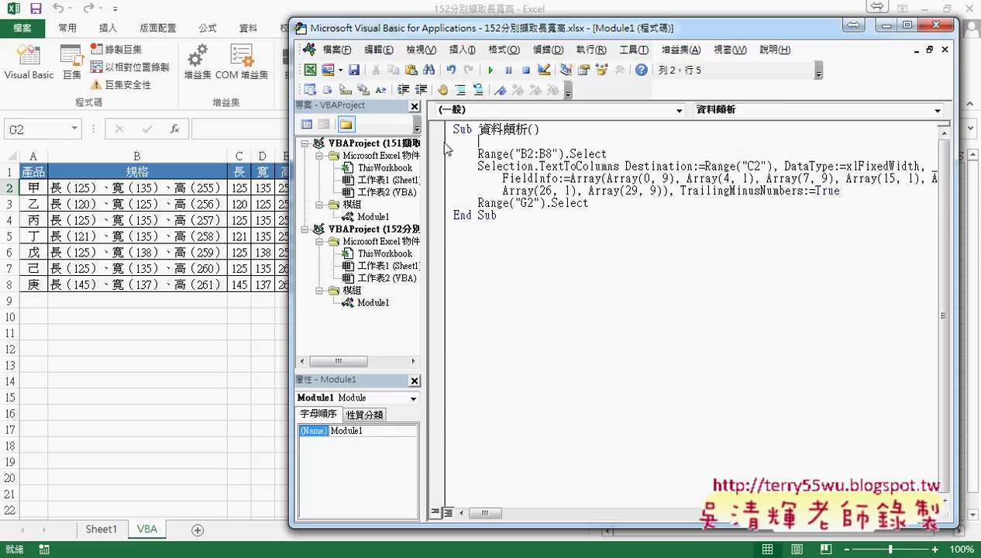
pyautogui.write("'")
pyautogui.write('1.')
pyautogui.moveTo(521, 154); pyautogui.dragTo(540, 153)
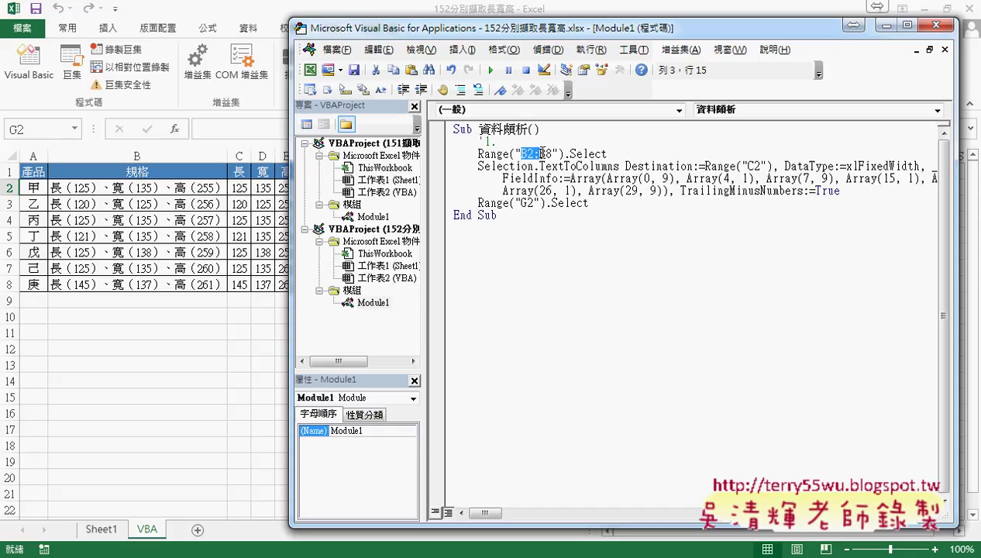
pyautogui.click(607, 153)
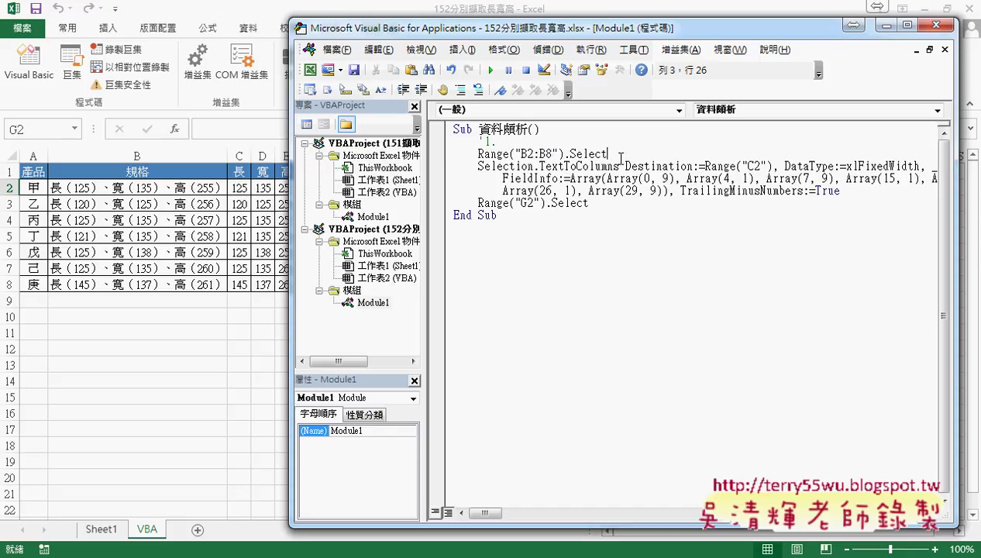
pyautogui.press('Return')
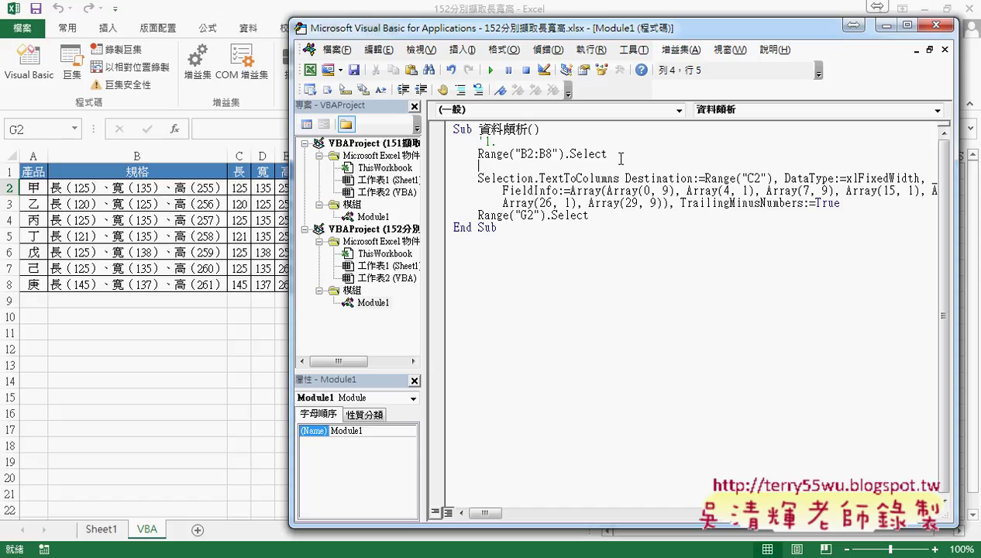
pyautogui.write("'")
pyautogui.write('2.')
pyautogui.click(478, 215)
pyautogui.press('Return')
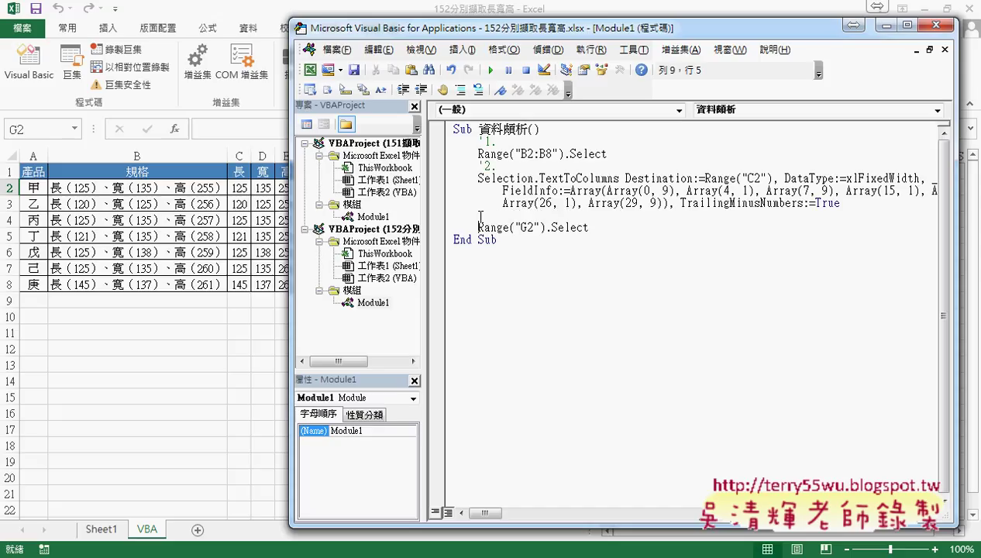
pyautogui.press('Up')
pyautogui.write("'3.")
pyautogui.doubleClick(528, 228)
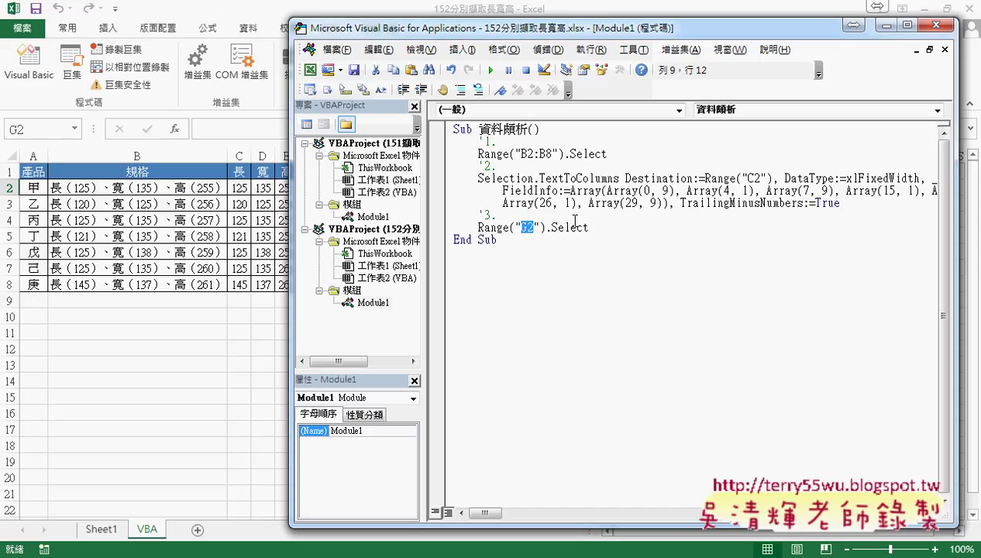
pyautogui.moveTo(566, 31); pyautogui.dragTo(636, 35)
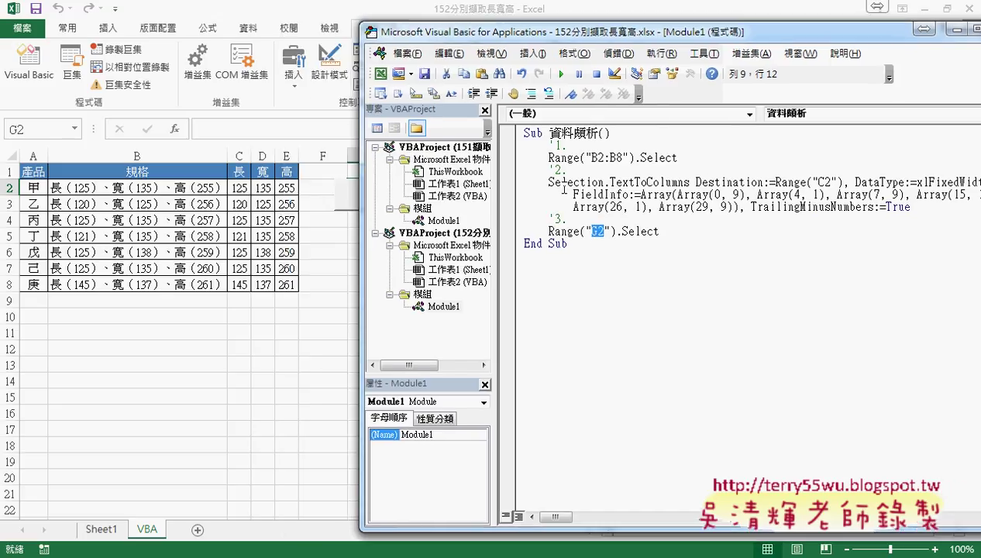
pyautogui.moveTo(563, 34); pyautogui.dragTo(375, 25)
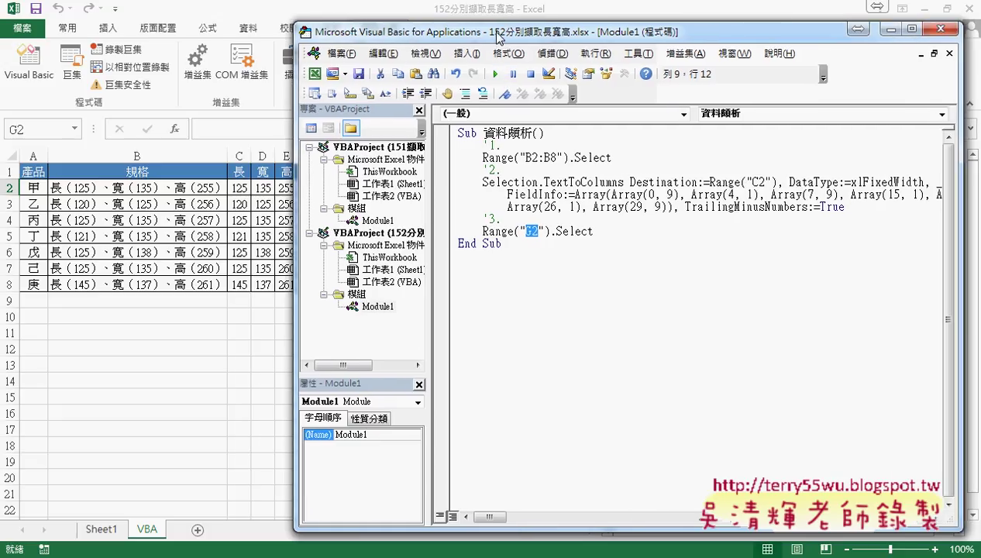
pyautogui.moveTo(839, 250); pyautogui.dragTo(937, 252)
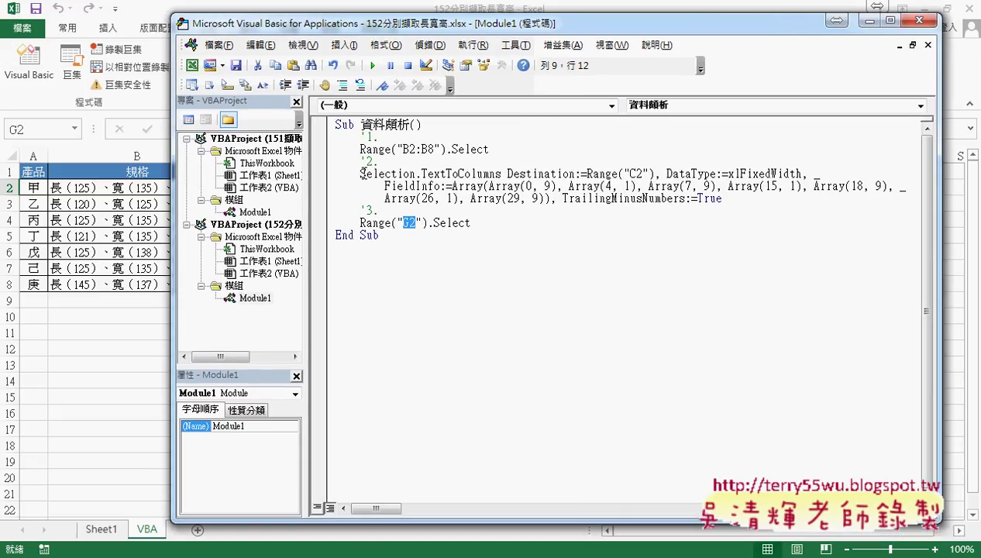
pyautogui.moveTo(360, 173); pyautogui.dragTo(416, 174)
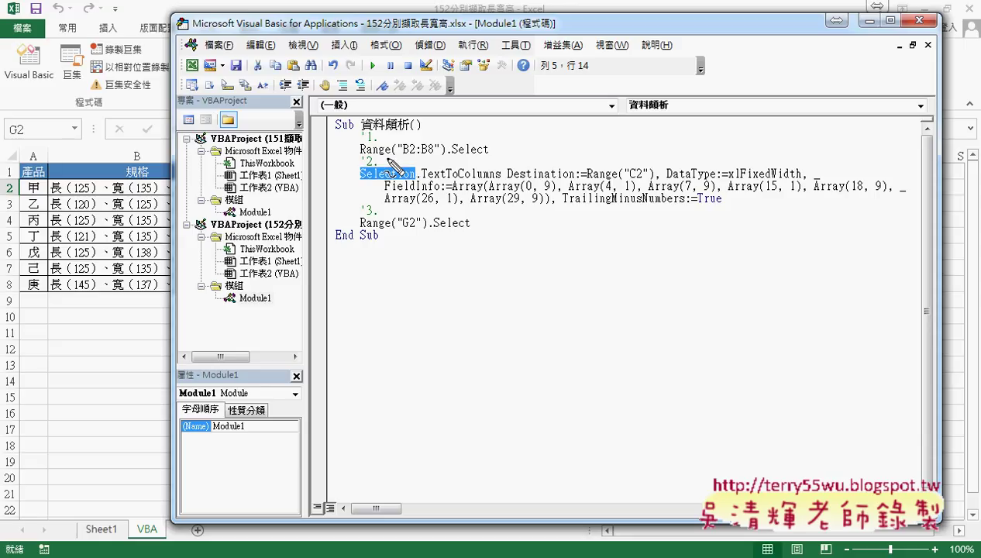
pyautogui.moveTo(360, 155); pyautogui.dragTo(398, 155)
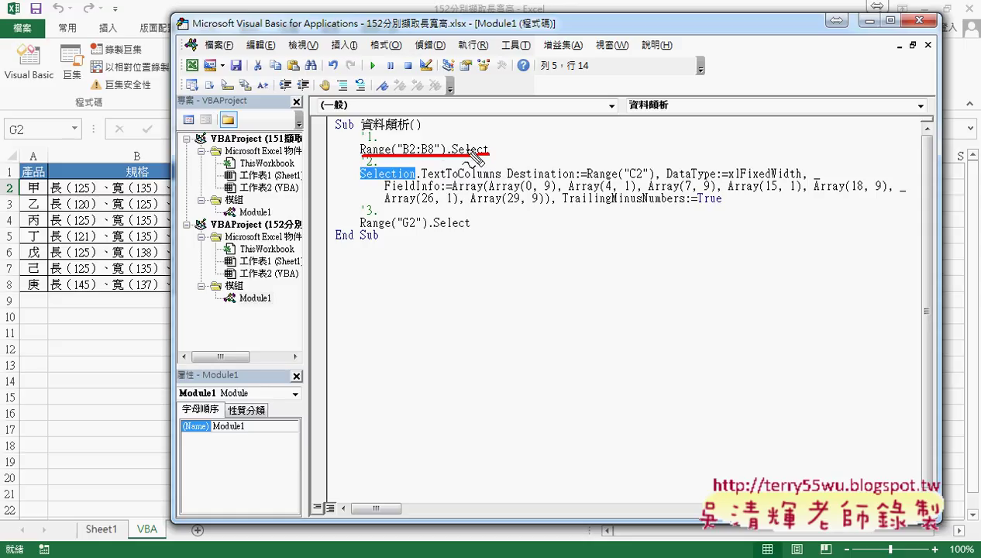
pyautogui.moveTo(362, 181); pyautogui.dragTo(416, 181)
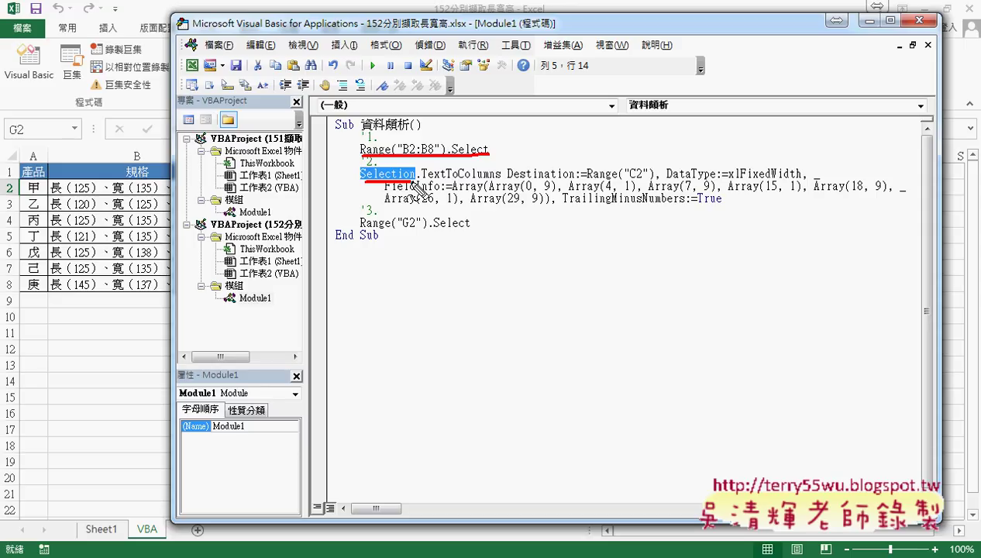
pyautogui.moveTo(159, 296)
pyautogui.mouseDown()
pyautogui.moveTo(230, 186)
pyautogui.moveTo(133, 302)
pyautogui.mouseUp()
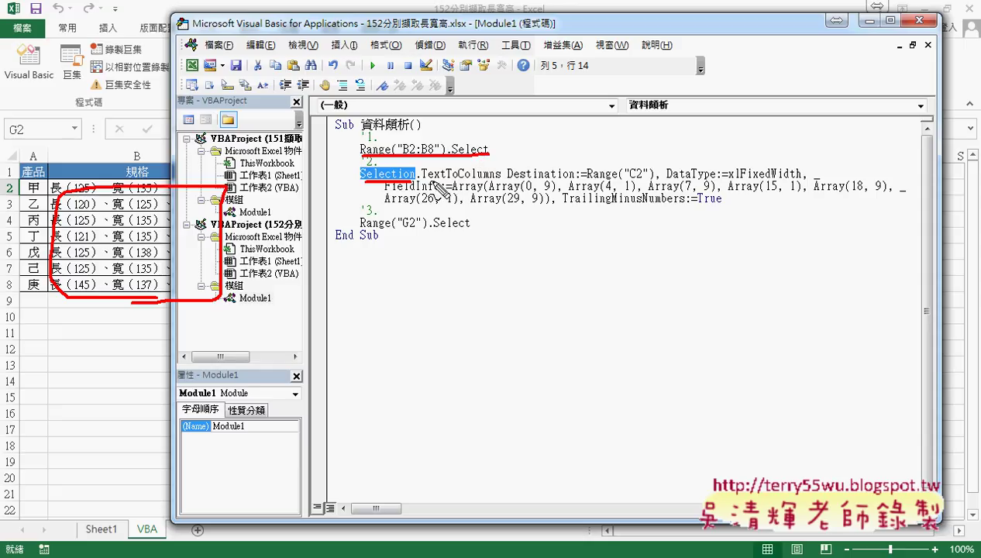
pyautogui.moveTo(421, 180); pyautogui.dragTo(499, 181)
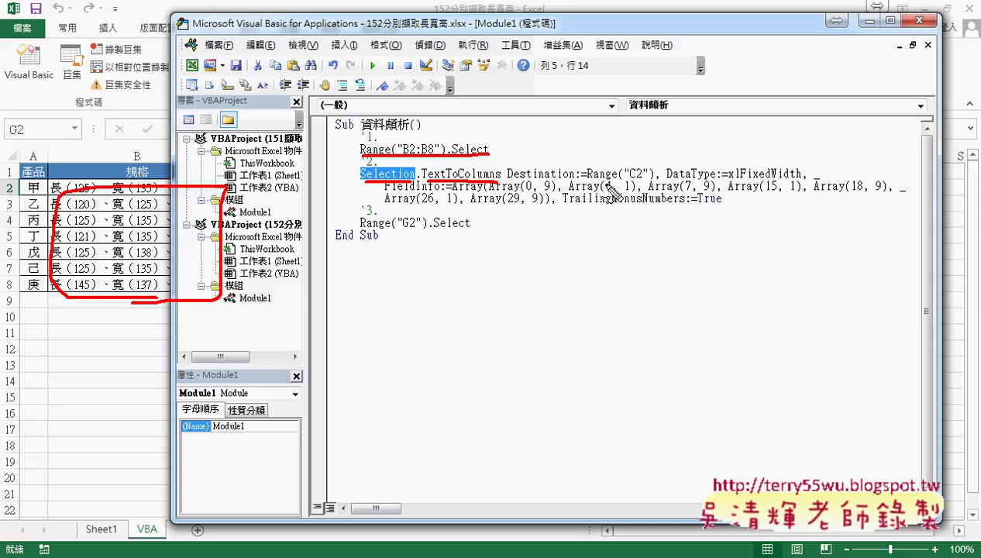
pyautogui.moveTo(510, 180); pyautogui.dragTo(641, 179)
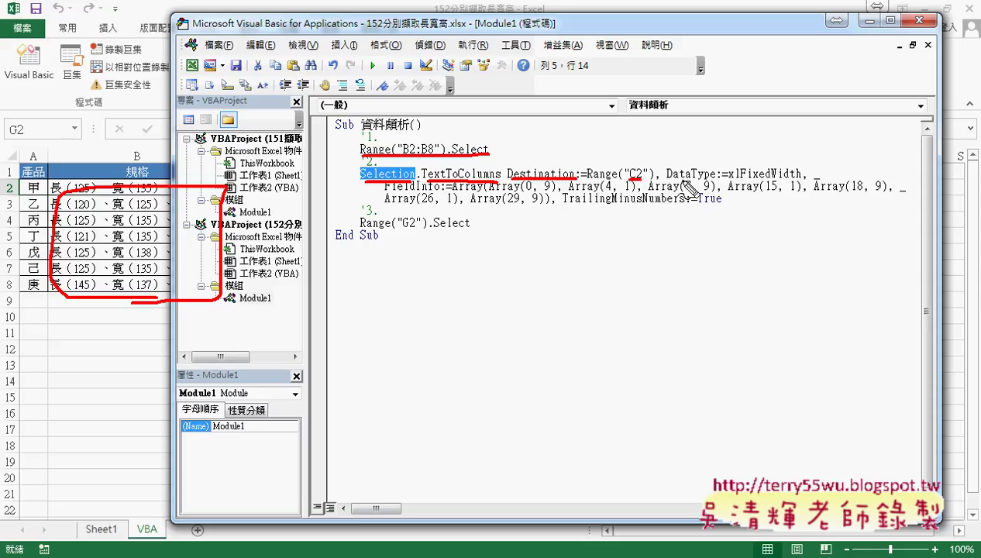
pyautogui.moveTo(722, 199); pyautogui.dragTo(740, 196)
pyautogui.hotkey('ctrl', 'z')
pyautogui.press('Escape')
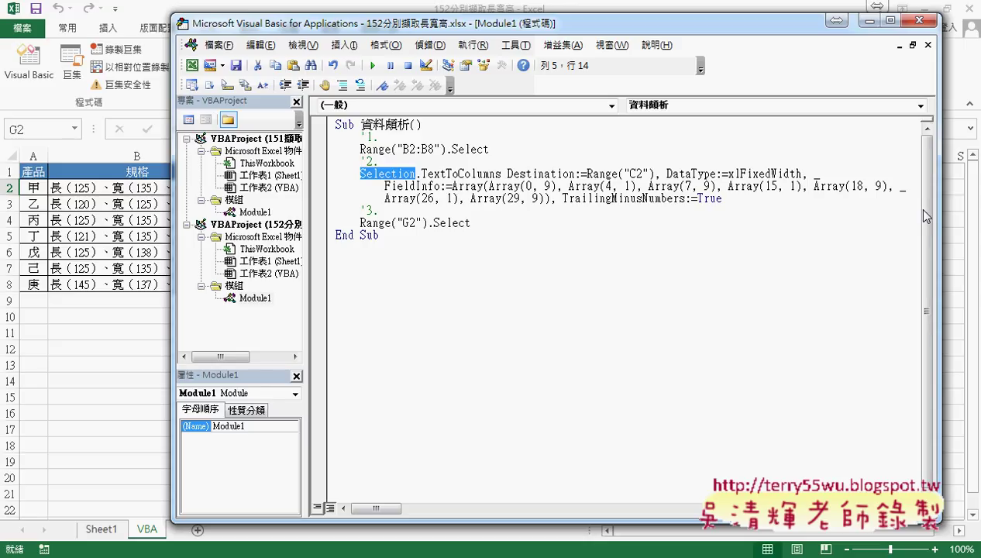
pyautogui.moveTo(939, 211); pyautogui.dragTo(794, 211)
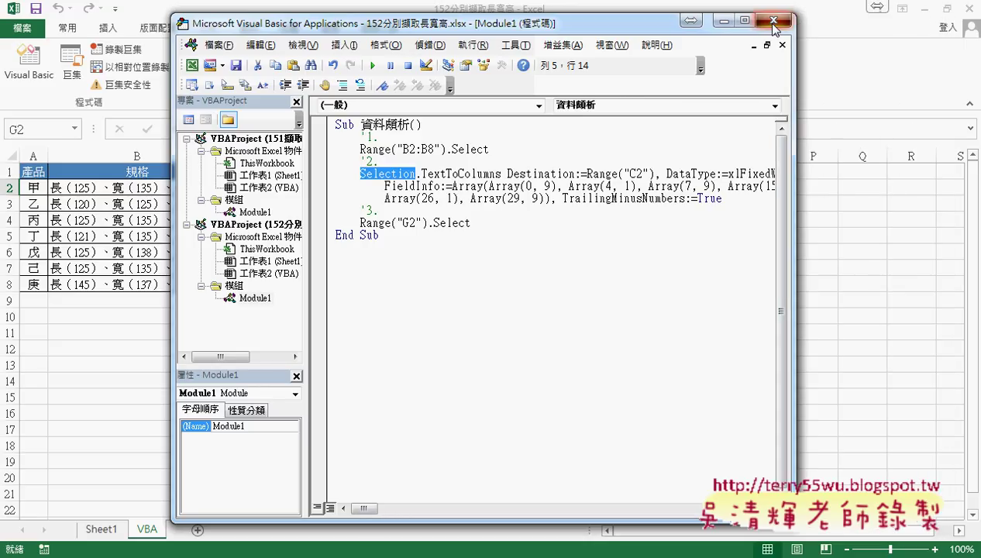
# - Close the VBA editor and clear the split values from C2:E8
pyautogui.click(773, 29)
pyautogui.click(716, 326)
pyautogui.moveTo(239, 186); pyautogui.dragTo(298, 283)
pyautogui.press('Delete')
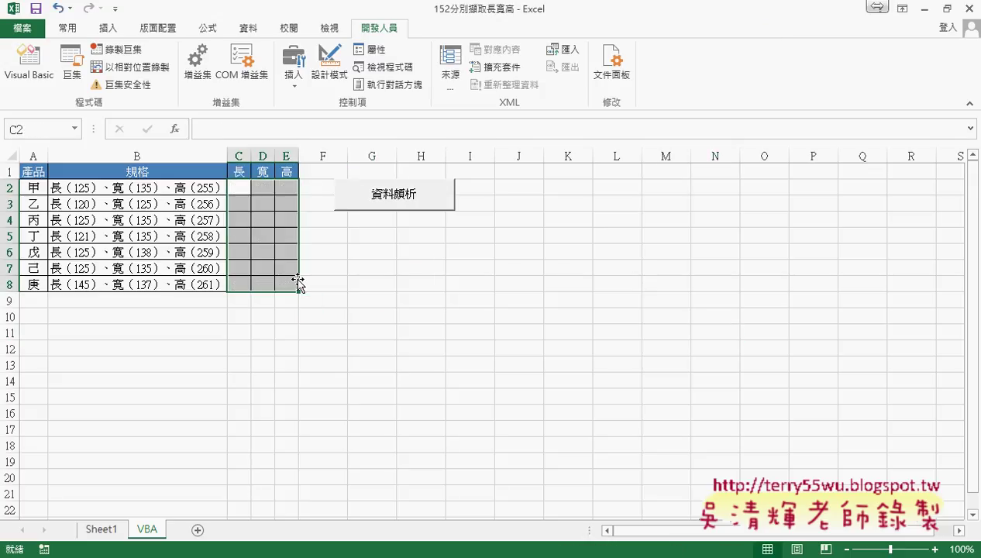
pyautogui.click(449, 298)
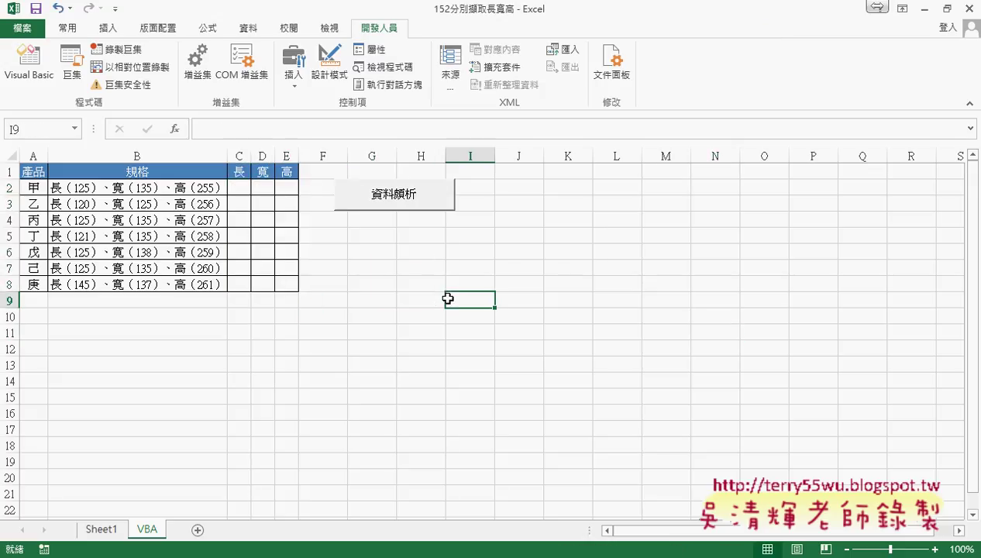
# - Run the macro button, accept the replacement, clear C2:E8 again, and rerun it
pyautogui.click(420, 201)
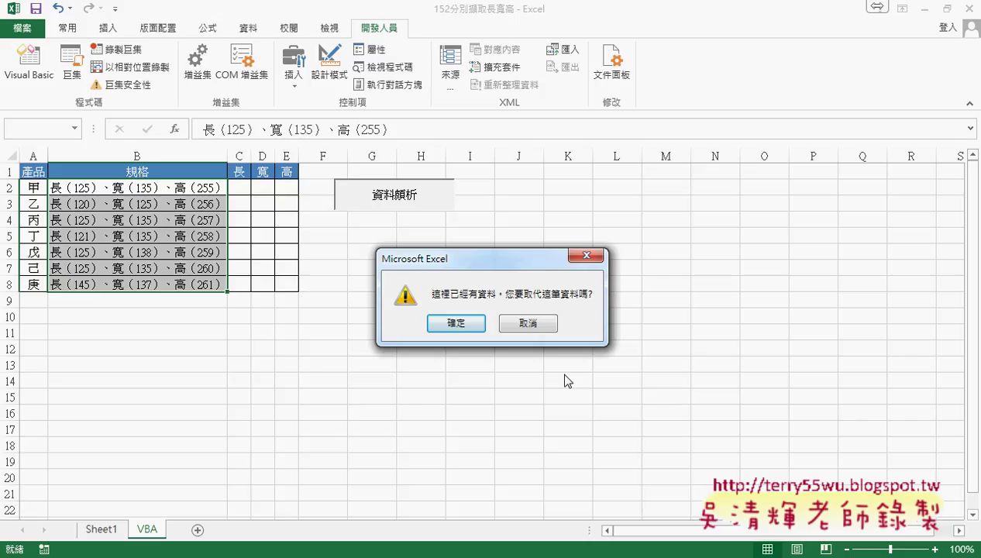
pyautogui.click(446, 321)
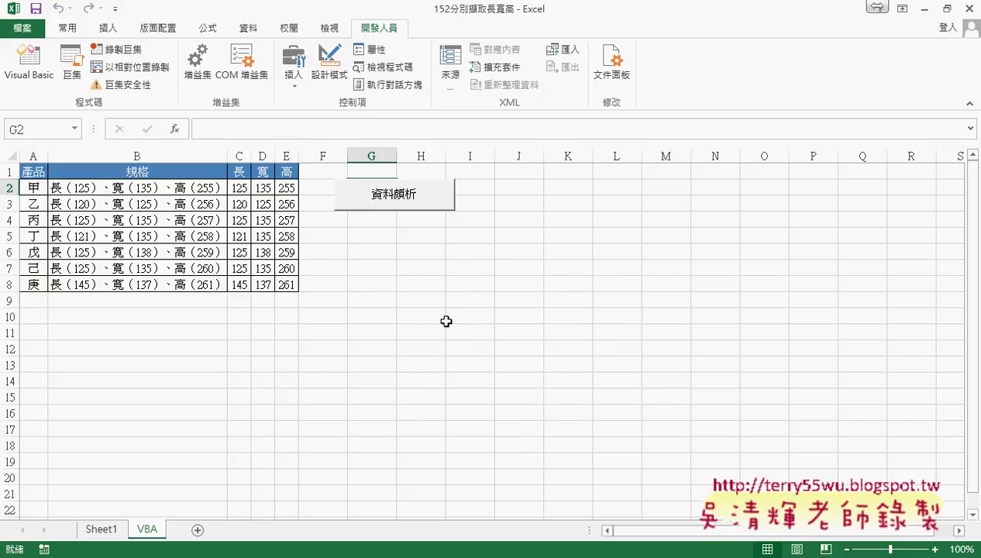
pyautogui.moveTo(236, 188); pyautogui.dragTo(295, 285)
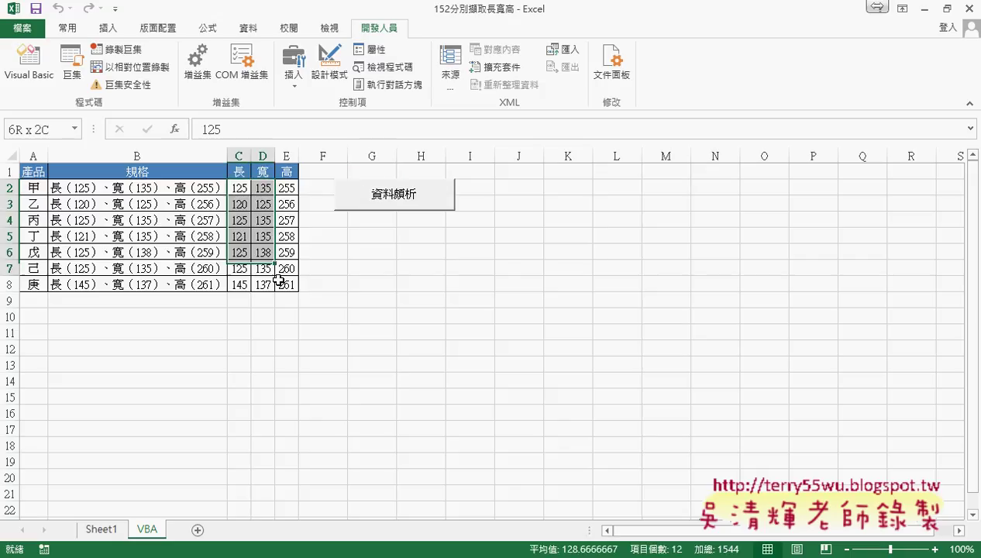
pyautogui.press('Delete')
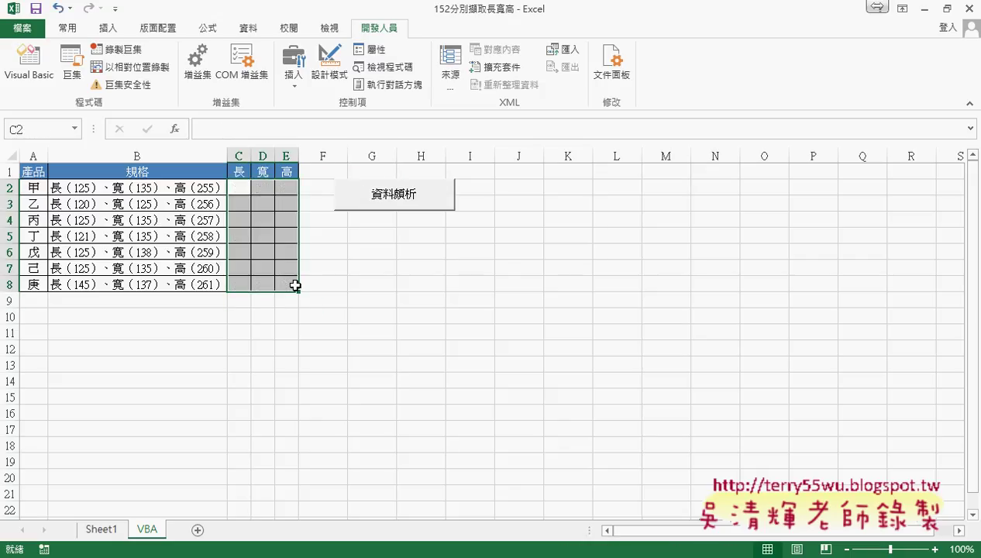
pyautogui.click(398, 203)
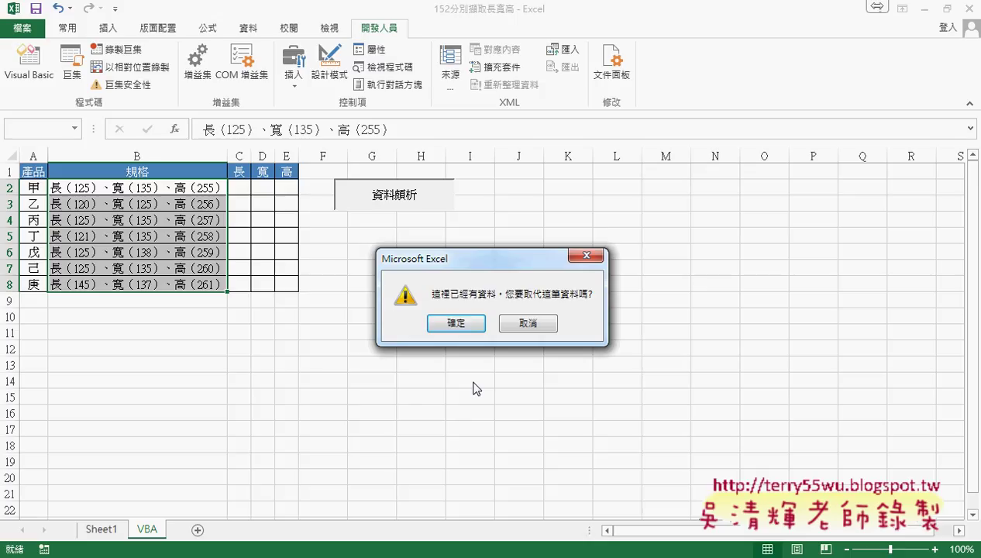
# - Circle the replace-existing-data prompt and draw an arrow pointing at it
pyautogui.moveTo(354, 234); pyautogui.dragTo(347, 355)
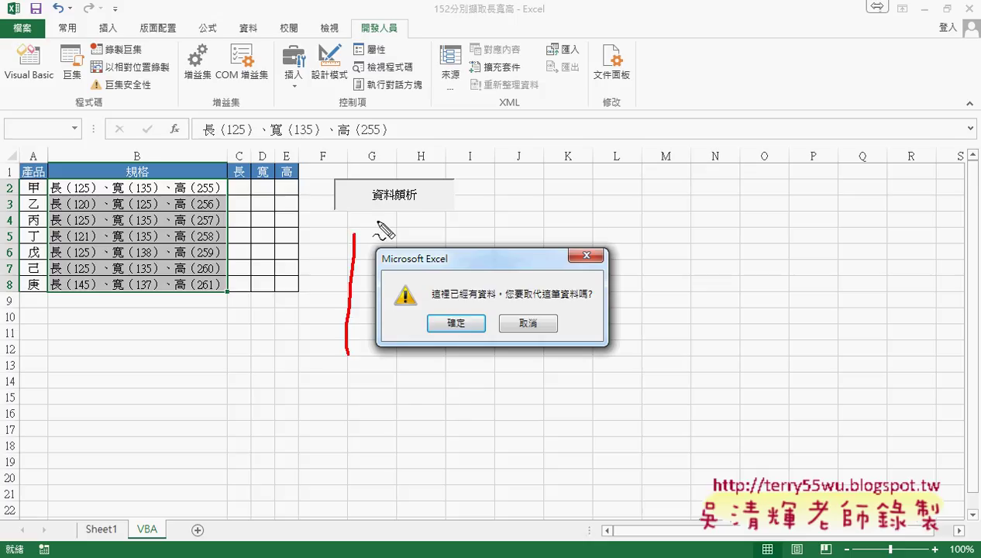
pyautogui.moveTo(377, 221); pyautogui.dragTo(620, 341)
pyautogui.moveTo(357, 362); pyautogui.dragTo(563, 362)
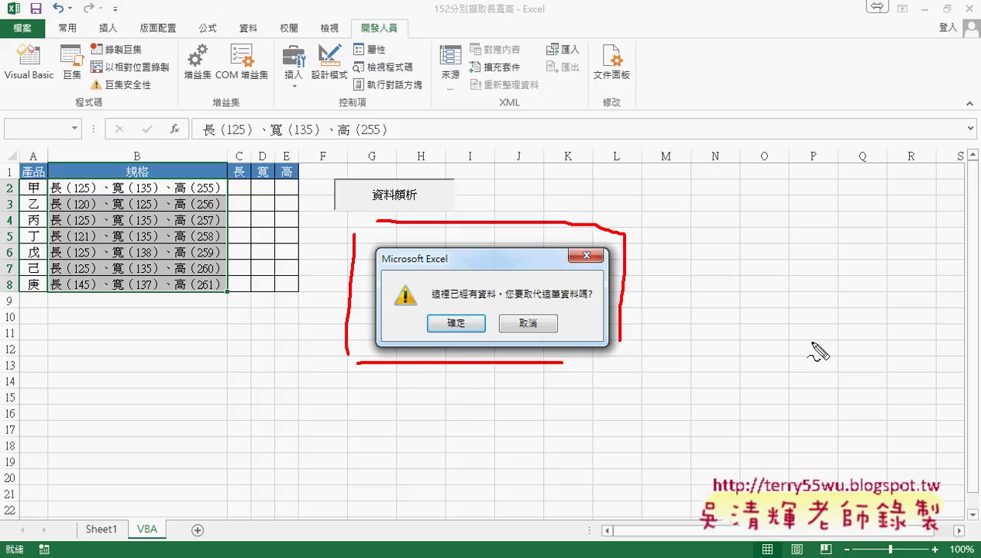
pyautogui.moveTo(811, 337)
pyautogui.mouseDown()
pyautogui.moveTo(627, 309)
pyautogui.moveTo(678, 325)
pyautogui.mouseUp()
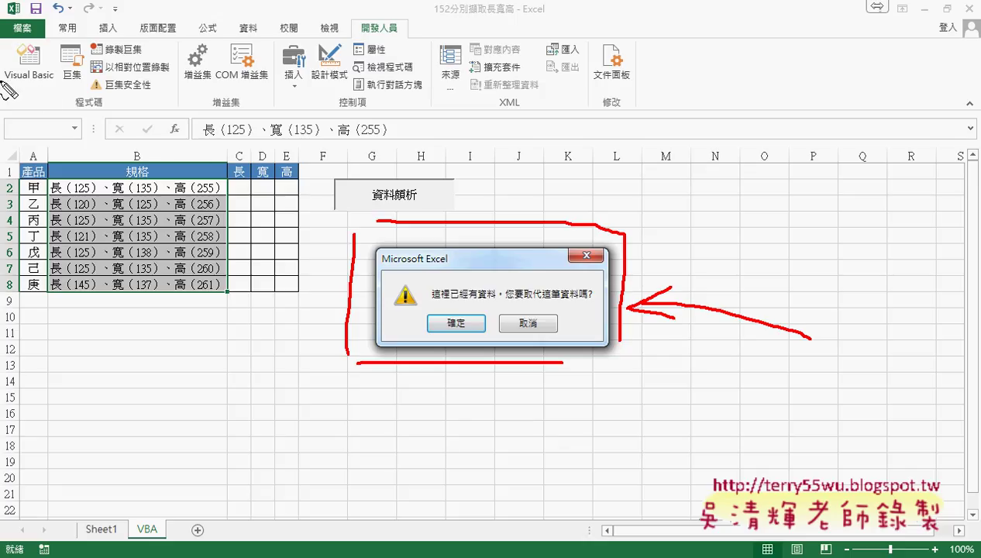
# - Mark the Visual Basic ribbon command with an 'A' and underlines, then clear all annotations
pyautogui.moveTo(3, 81); pyautogui.dragTo(41, 81)
pyautogui.moveTo(94, 32)
pyautogui.mouseDown()
pyautogui.moveTo(78, 97)
pyautogui.moveTo(105, 99)
pyautogui.moveTo(112, 78)
pyautogui.mouseUp()
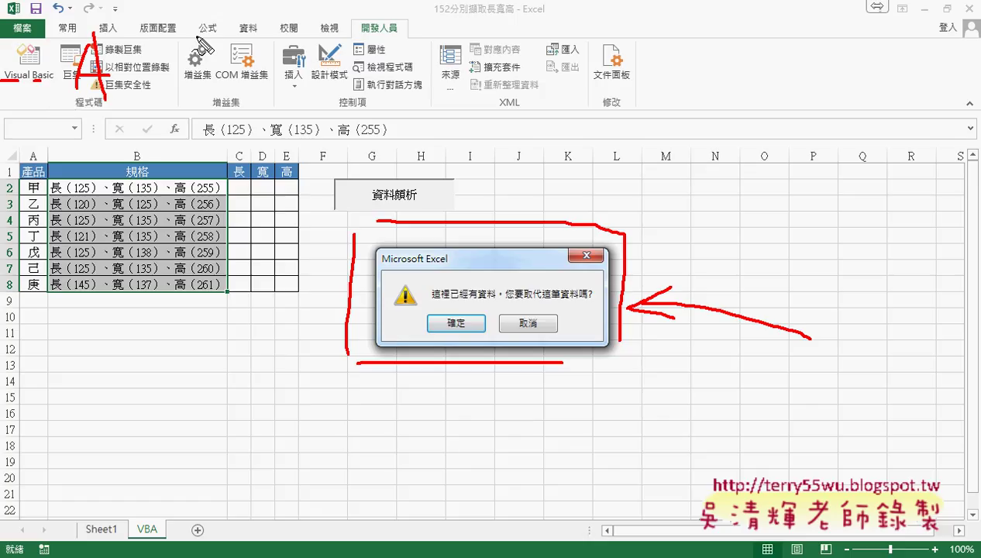
pyautogui.moveTo(76, 102); pyautogui.dragTo(124, 113)
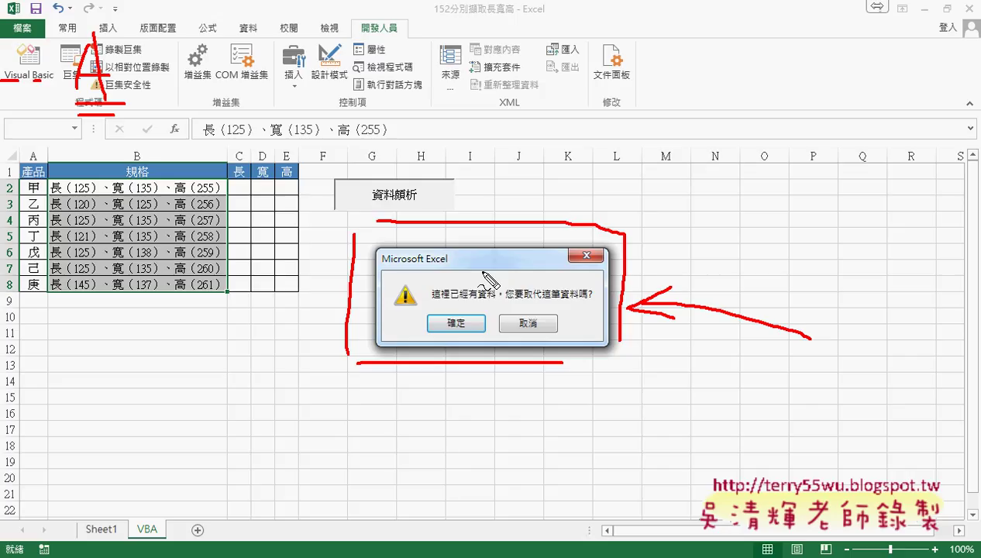
pyautogui.press('Escape')
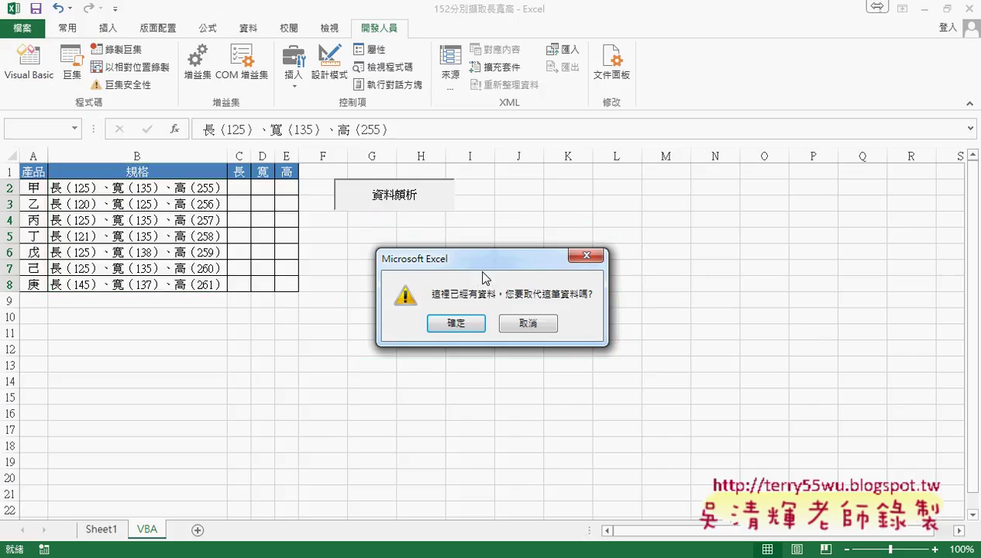
# - Accept replacing the existing data and bring the workbook's macro code back into view
pyautogui.click(460, 326)
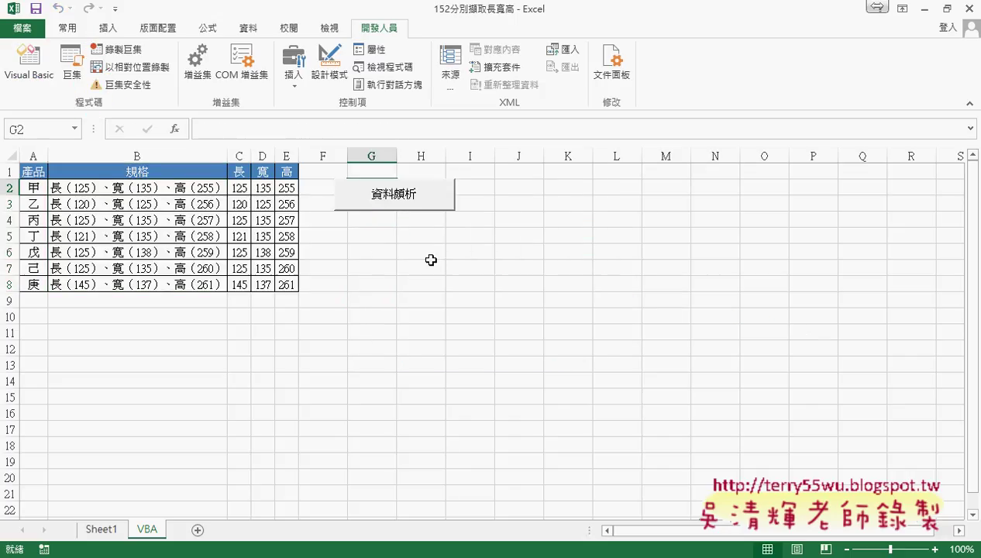
pyautogui.click(314, 552)
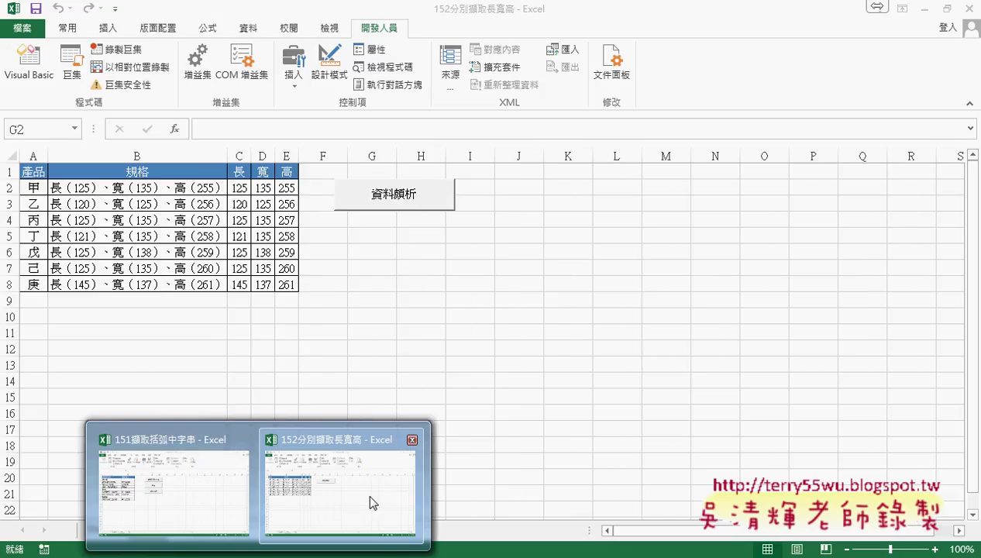
pyautogui.click(30, 66)
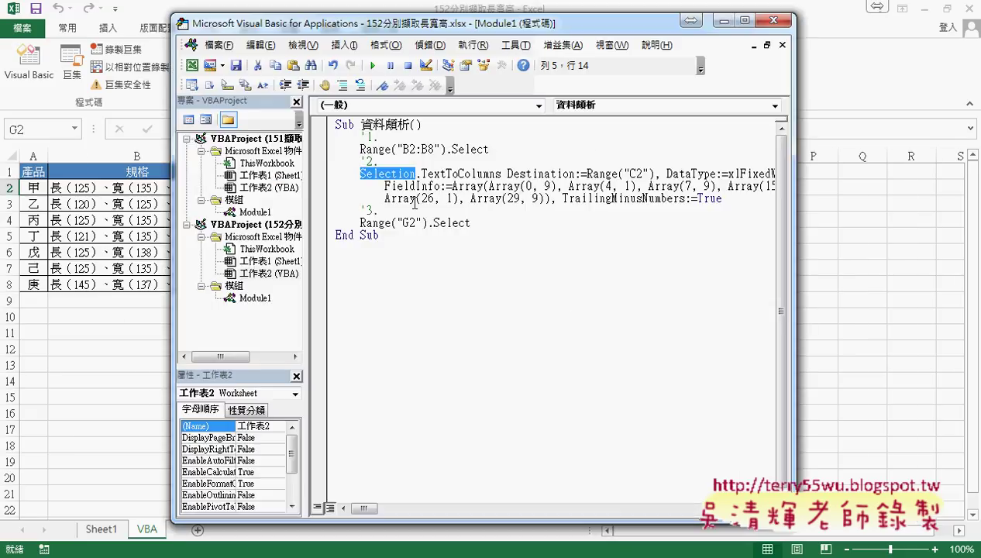
# - Insert an indented Application.DisplayAlerts = False line right after Sub 資料頗析()
pyautogui.click(442, 126)
pyautogui.press('Return')
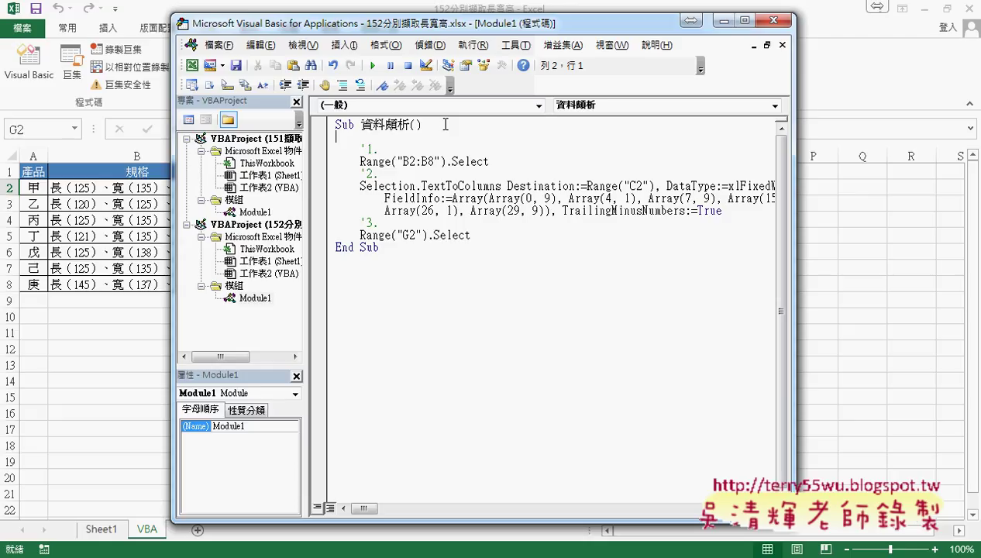
pyautogui.press('Tab')
pyautogui.write('a')
pyautogui.write('pp')
pyautogui.write('licat')
pyautogui.write('ion')
pyautogui.write('.')
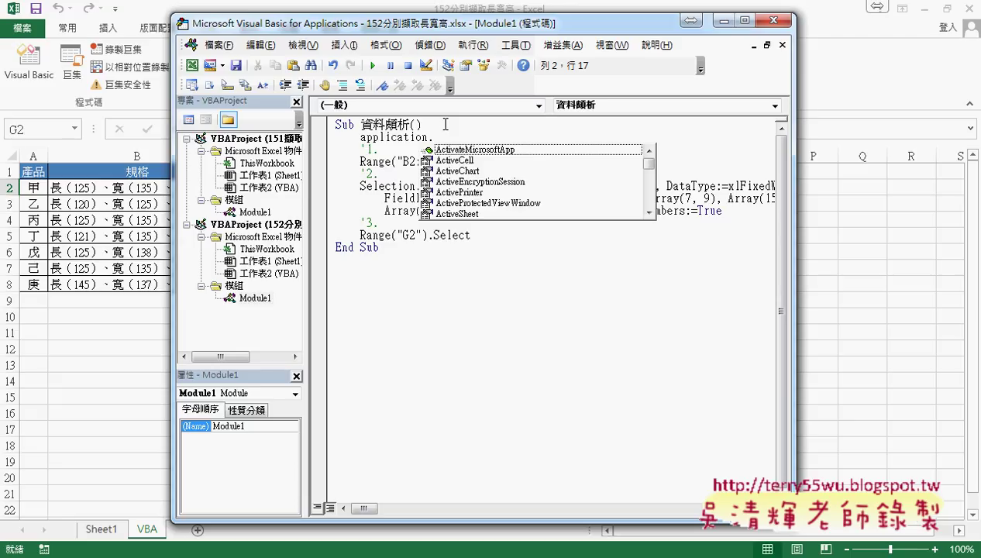
pyautogui.write('d')
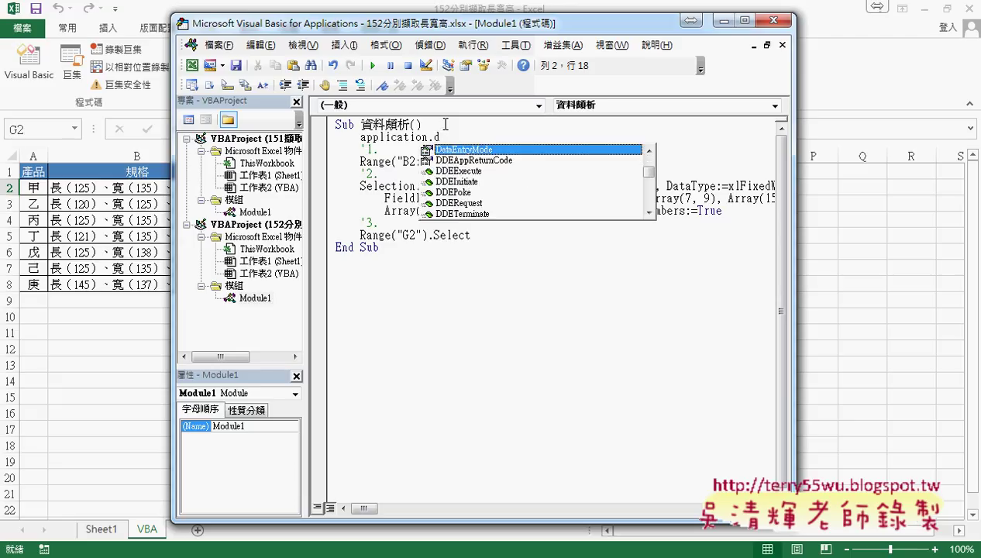
pyautogui.write('i')
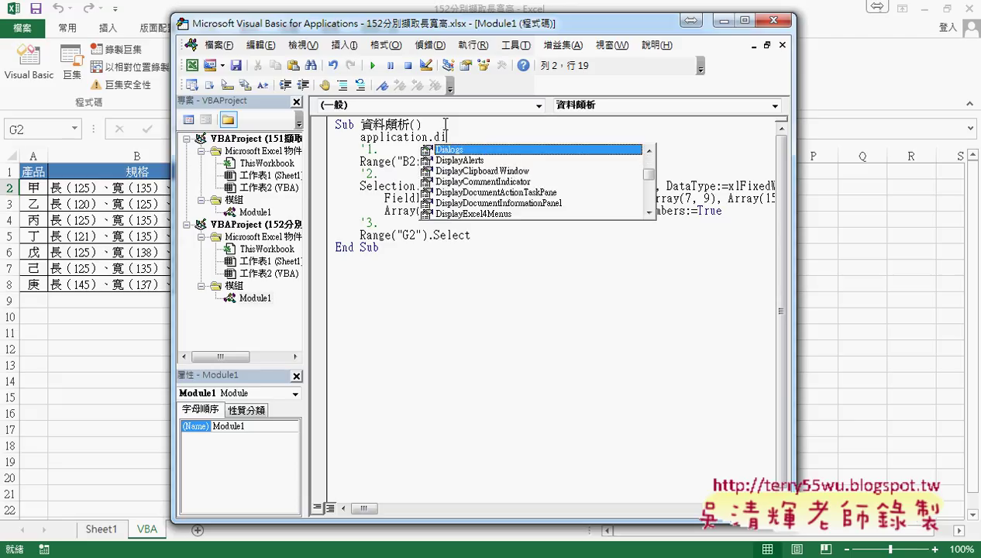
pyautogui.press('Down')
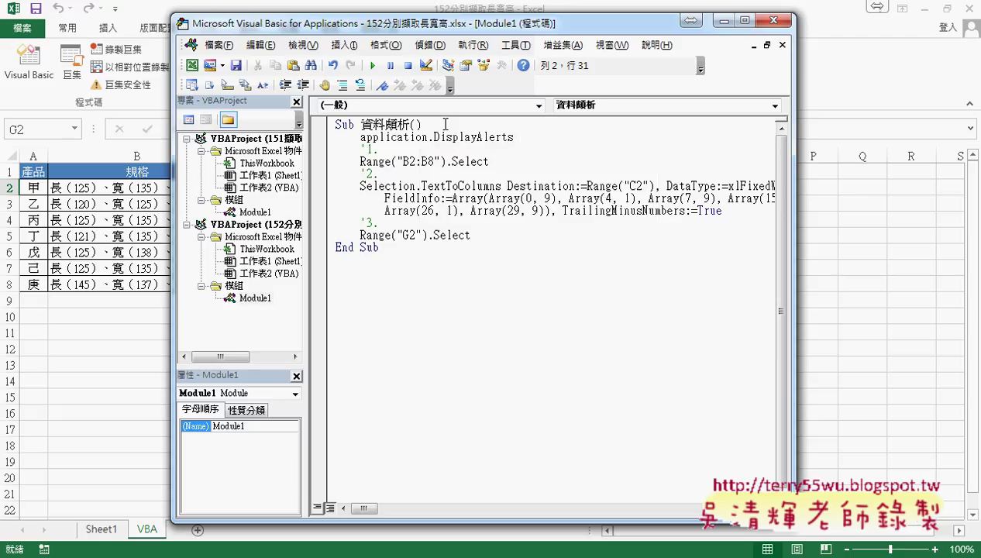
pyautogui.write('=')
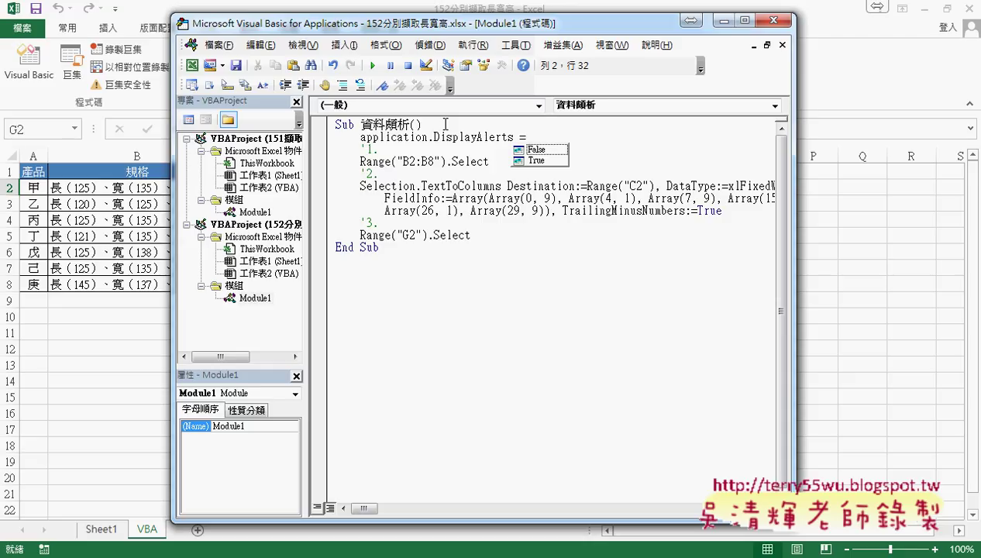
pyautogui.press('Down')
pyautogui.press('space')
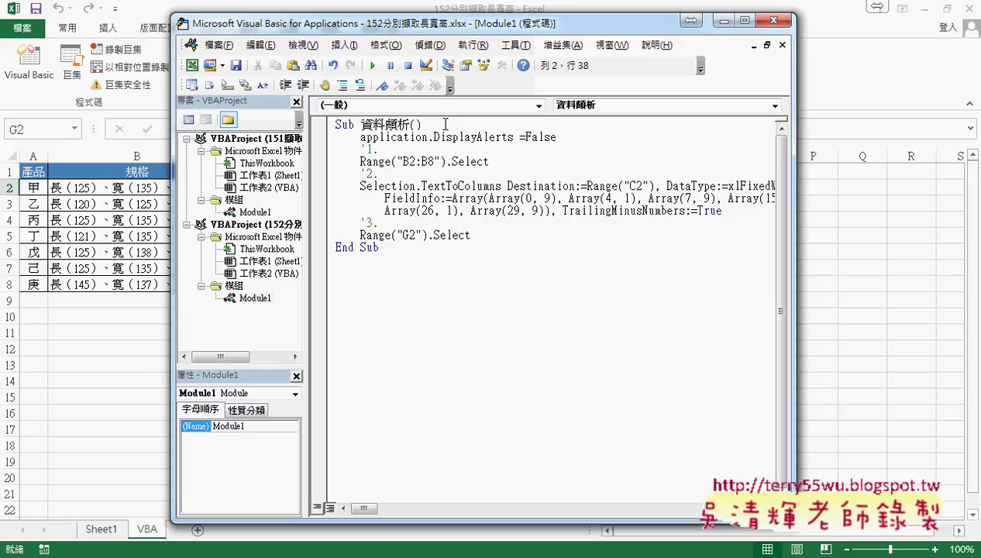
pyautogui.press('Home')
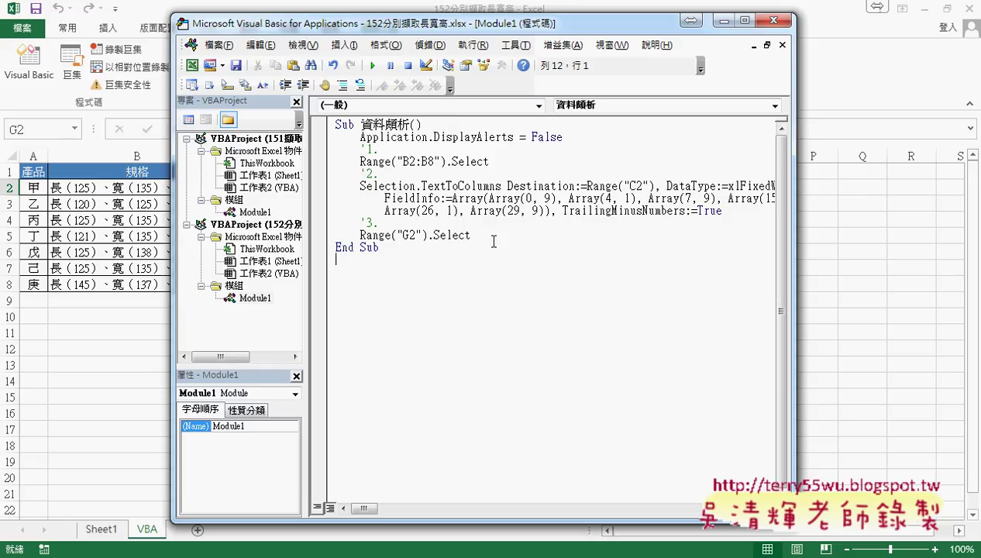
# - Add Application.DisplayAlerts = True on a new line after Range("G2").Select, before End Sub
pyautogui.hotkey('shift', 'Left')
pyautogui.hotkey('shift', 'Left')
pyautogui.hotkey('shift', 'Left')
pyautogui.hotkey('ctrl', 'c')
pyautogui.keyDown('shift'); pyautogui.click(532, 137); pyautogui.keyUp('shift')
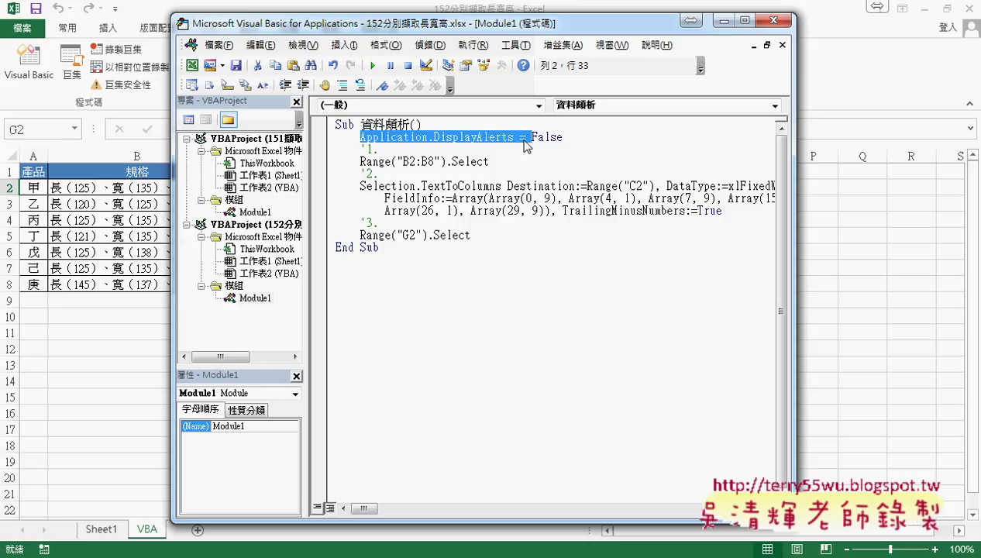
pyautogui.click(480, 236)
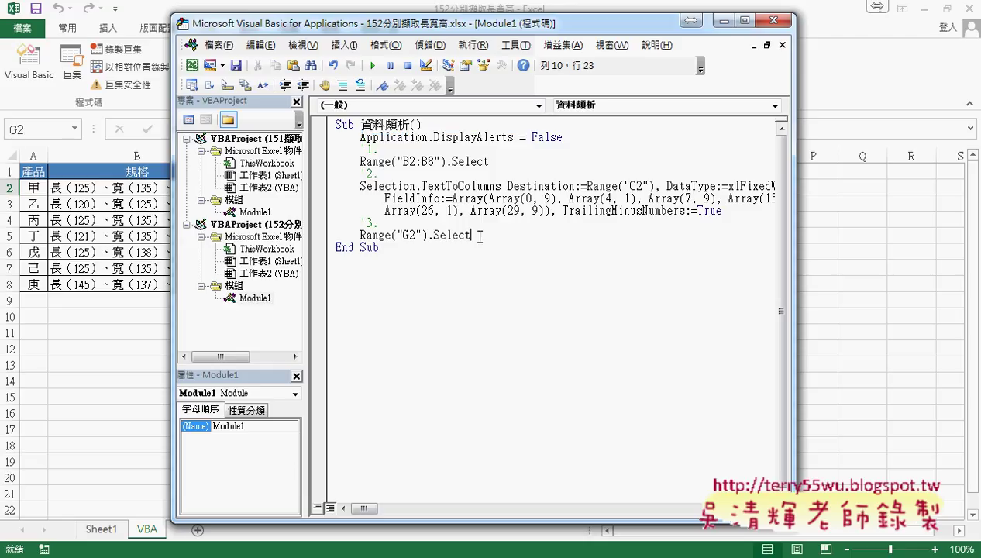
pyautogui.press('Return')
pyautogui.hotkey('ctrl', 'v')
pyautogui.write('=')
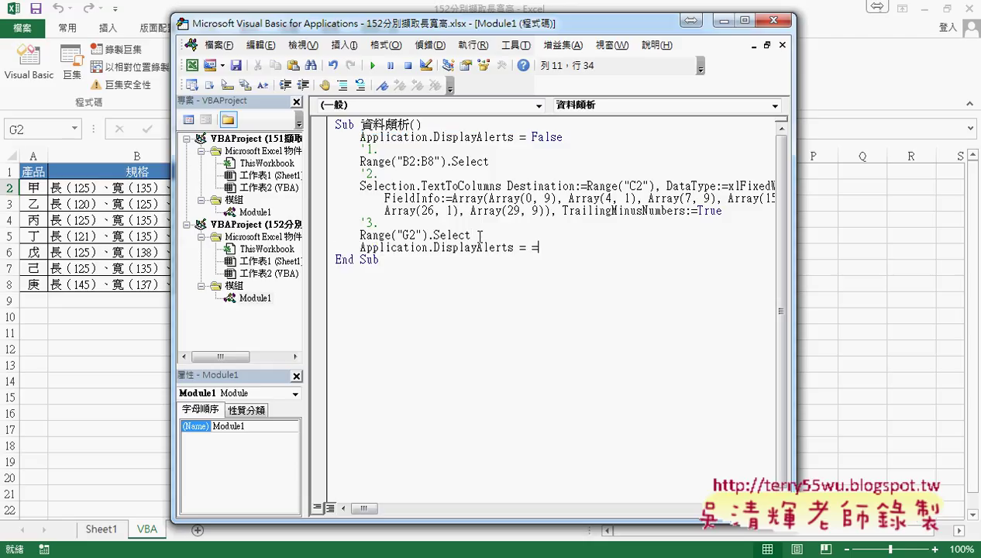
pyautogui.press('BackSpace')
pyautogui.press('BackSpace')
pyautogui.press('BackSpace')
pyautogui.write('=')
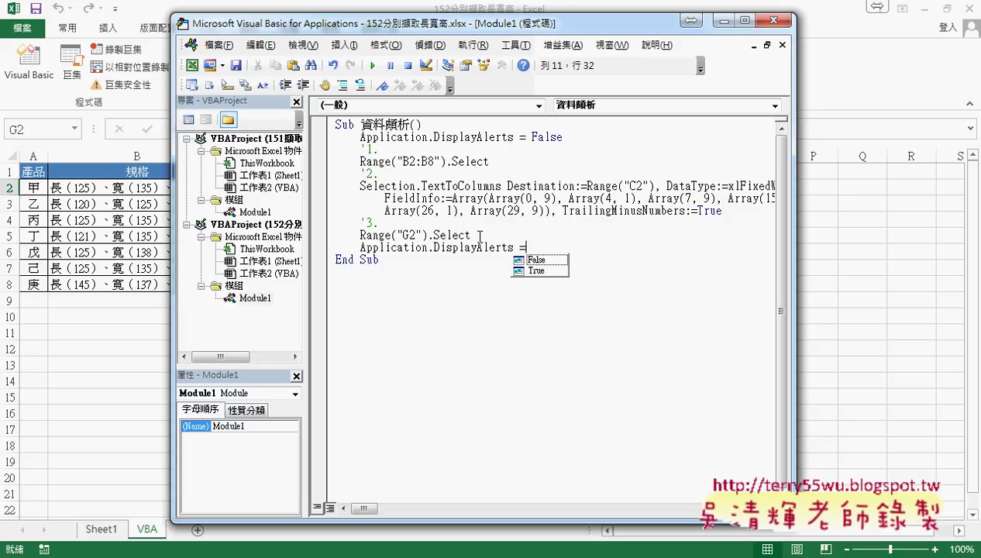
pyautogui.press('Down')
pyautogui.press('Down')
pyautogui.press('space')
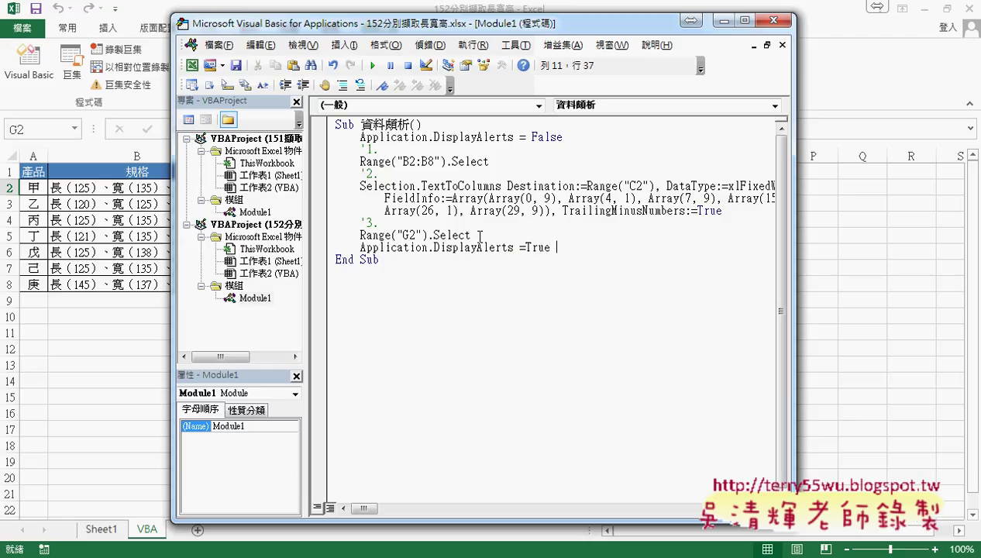
pyautogui.click(467, 356)
# - Highlight the recorded code between the two DisplayAlerts lines, then close the VBA editor
pyautogui.click(478, 137)
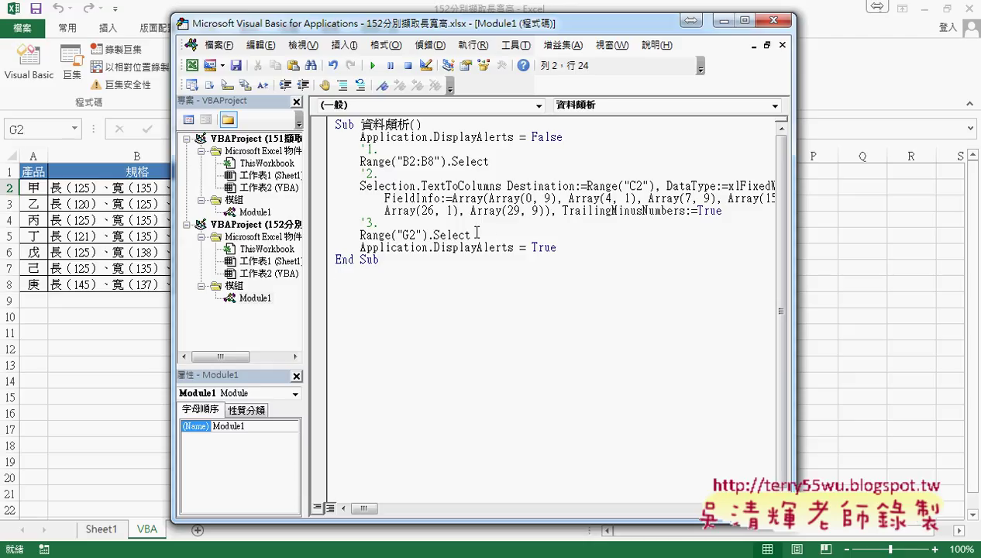
pyautogui.moveTo(484, 236)
pyautogui.mouseDown()
pyautogui.moveTo(403, 216)
pyautogui.moveTo(333, 140)
pyautogui.mouseUp()
pyautogui.click(516, 248)
pyautogui.click(772, 19)
# - Twice clear C2:E8 and rerun the 資料頗析 button, refilling 長, 寬, 高 without a prompt
pyautogui.moveTo(241, 190); pyautogui.dragTo(285, 286)
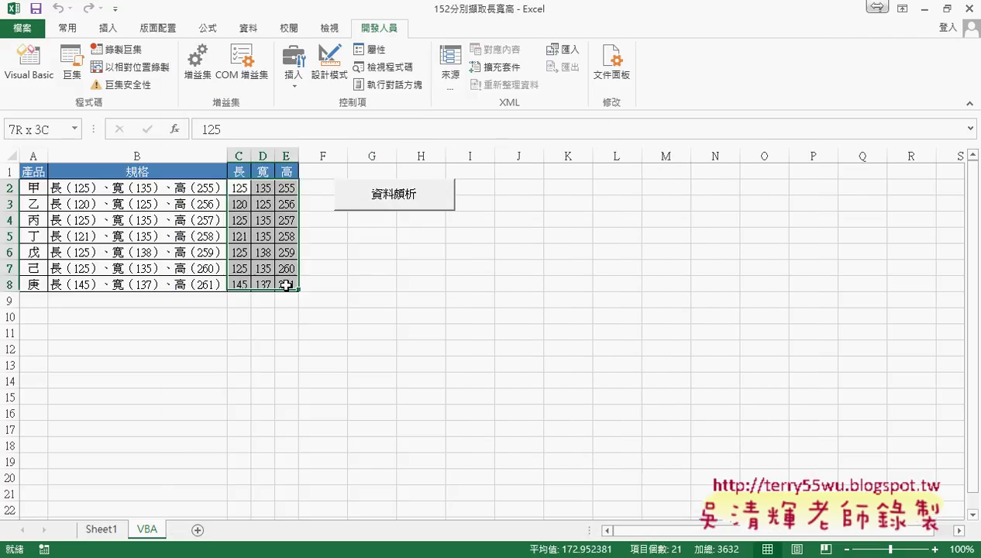
pyautogui.press('Delete')
pyautogui.click(410, 298)
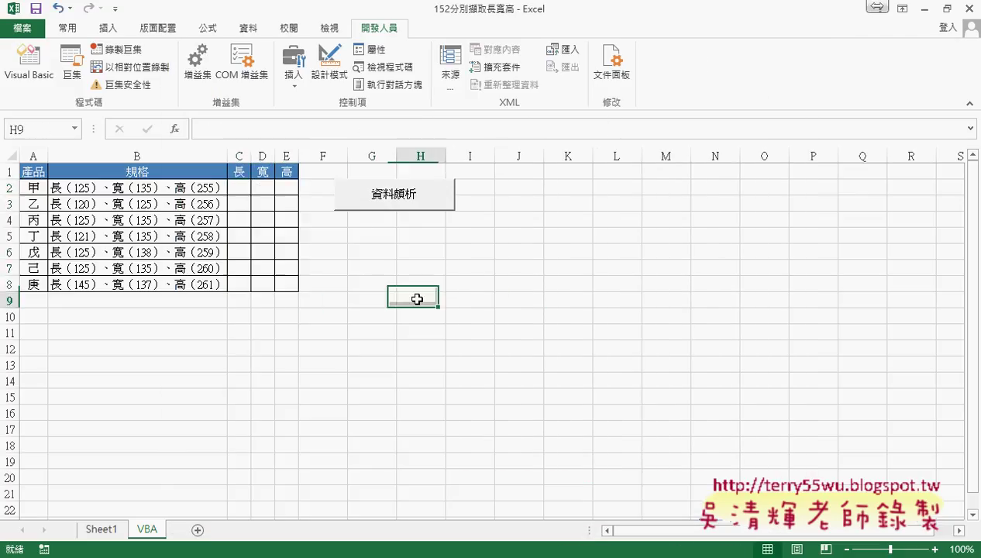
pyautogui.click(400, 202)
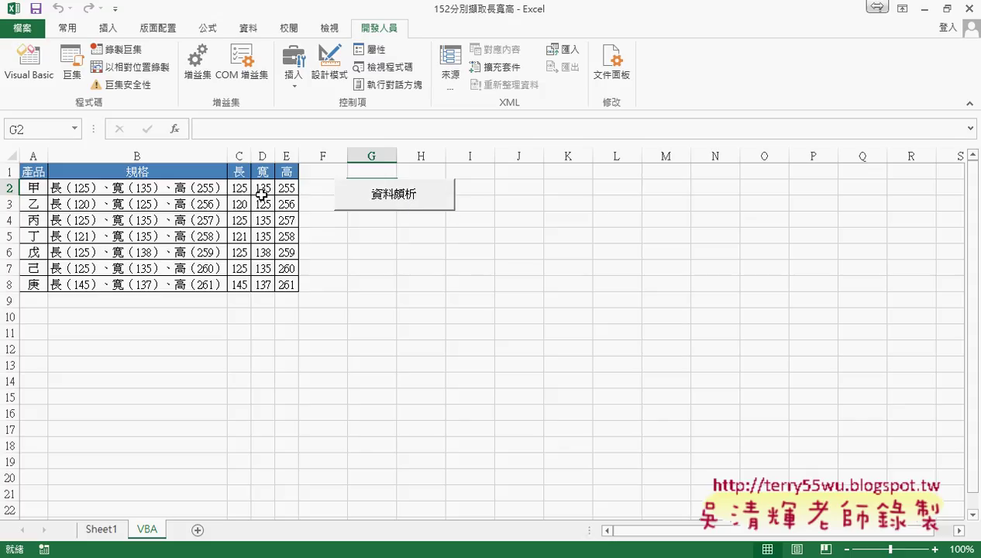
pyautogui.moveTo(239, 187); pyautogui.dragTo(293, 283)
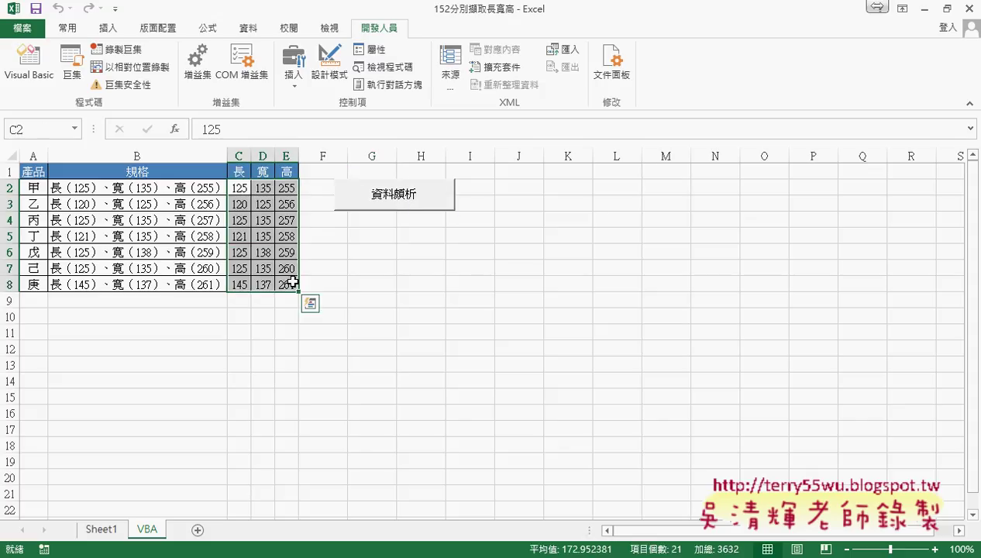
pyautogui.press('Delete')
pyautogui.click(424, 203)
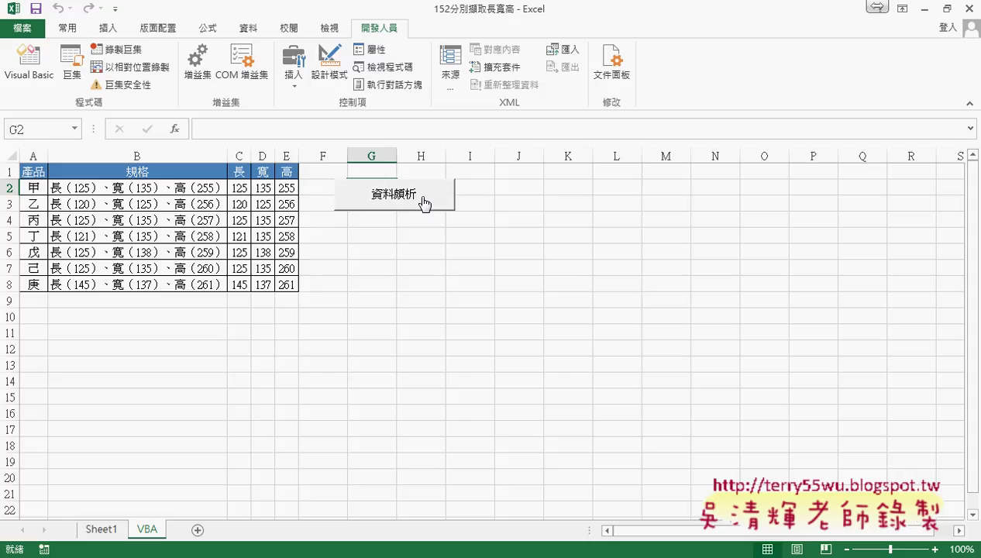
# - Select C2:E8 and delete the 長, 寬 and 高 values
pyautogui.moveTo(240, 186); pyautogui.dragTo(297, 292)
pyautogui.press('Delete')
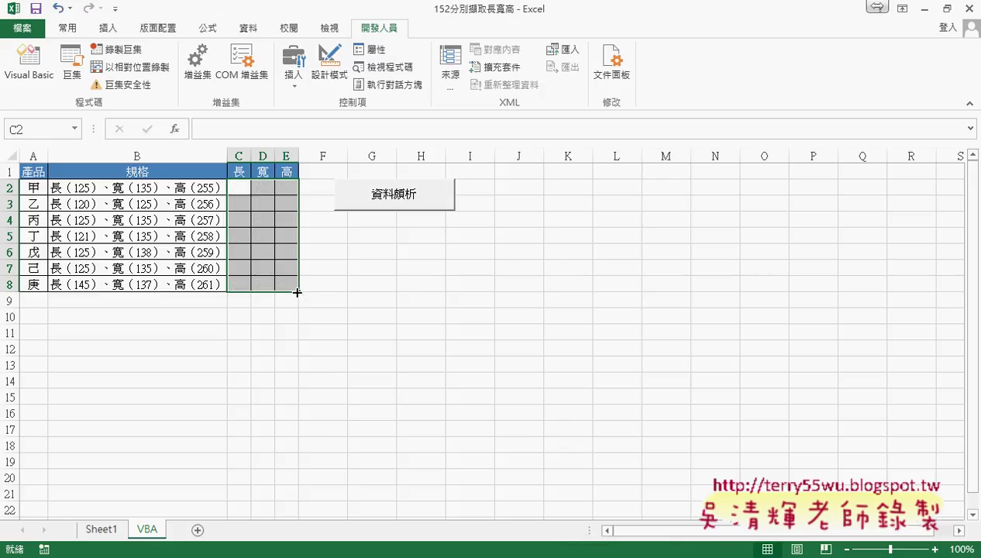